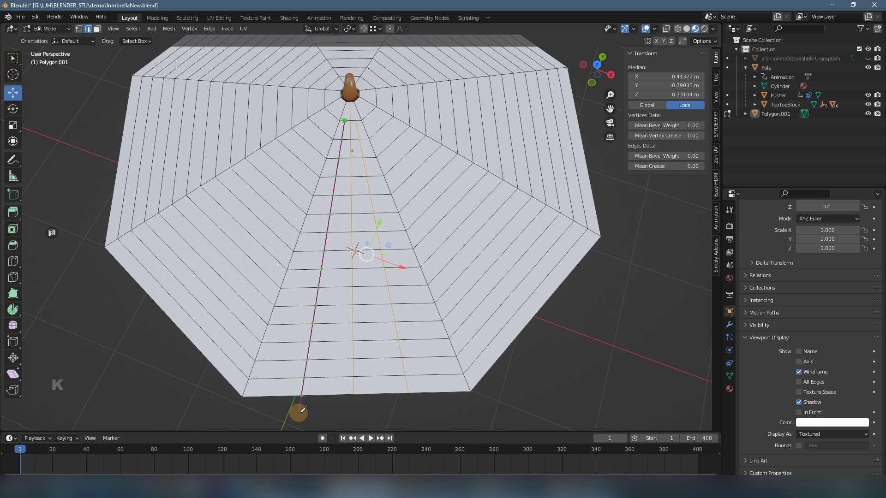
Cut a Knife line down the front canopy panel from near the apex to the outer edge.
key(Return)
key(k)
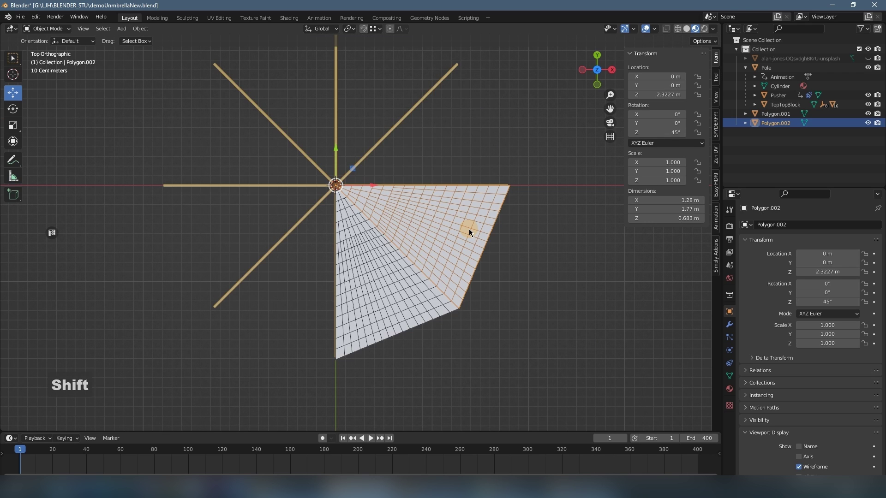
Repeat the rotated duplication of the canopy panel in 45° increments around the pole to complete all eight sections.
key(shift+r)
key(shift+r)
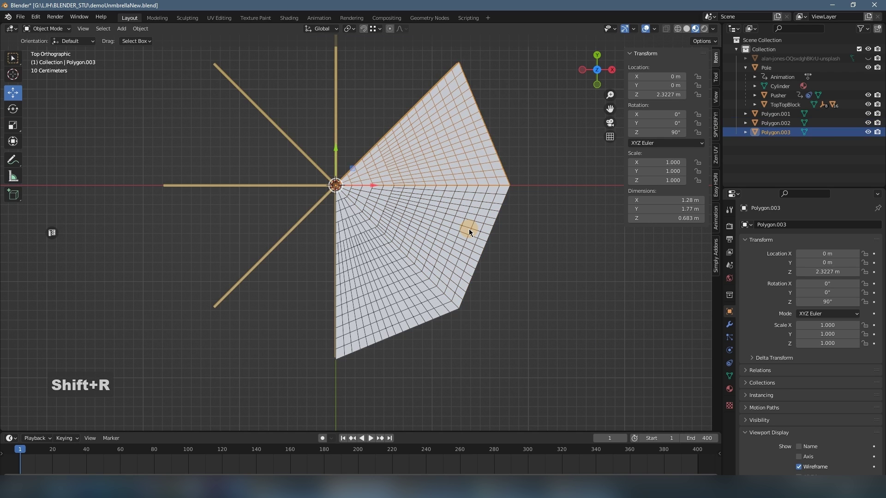
key(shift+r)
key(shift+r)
key(shift+r)
key(shift+r)
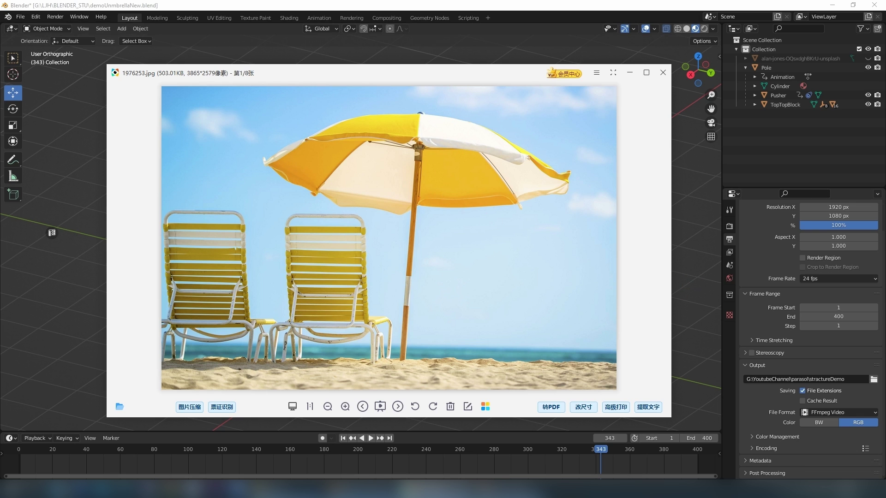
Try moving the Pusher up along the pole to open the umbrella ribs.
click(541, 264)
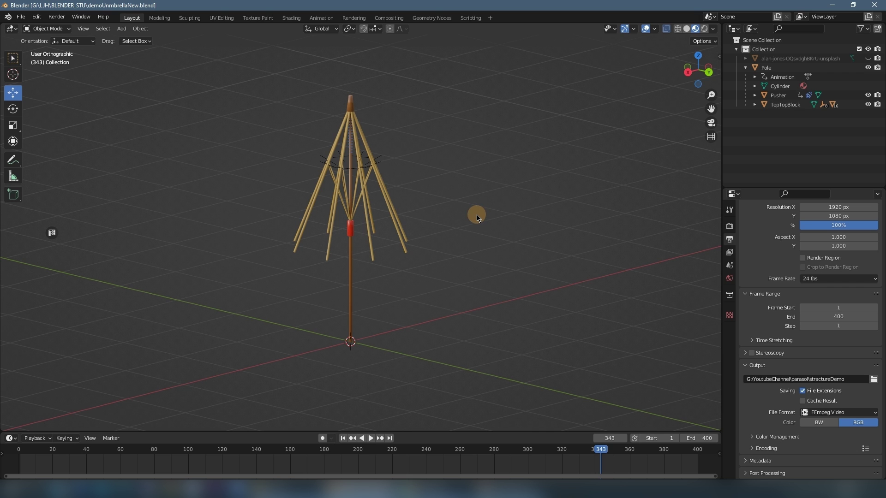
middle_drag(477, 214, 466, 187)
click(345, 233)
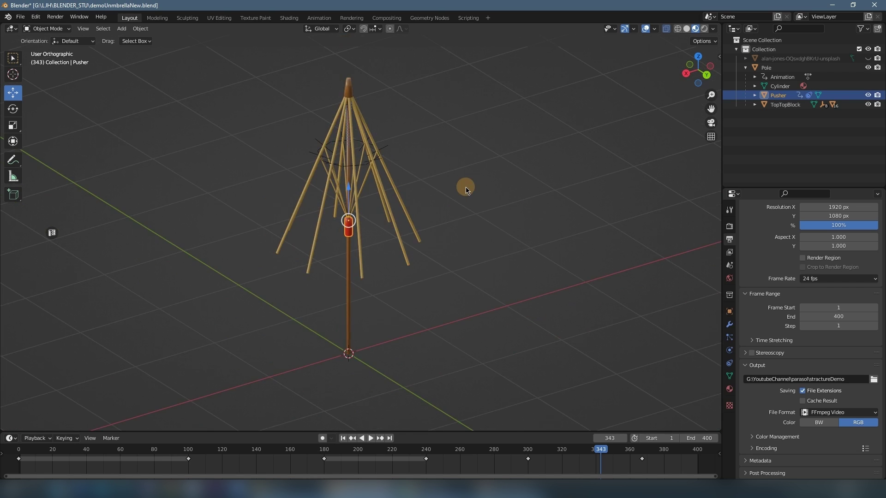
key(g)
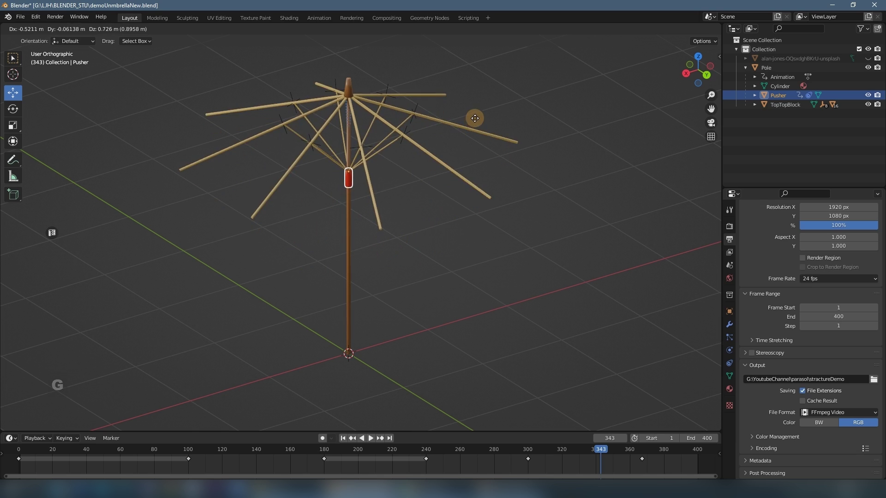
right_click(501, 98)
Jump the animation to frame 1 and examine the opened rib framework up close.
key(shift+Left)
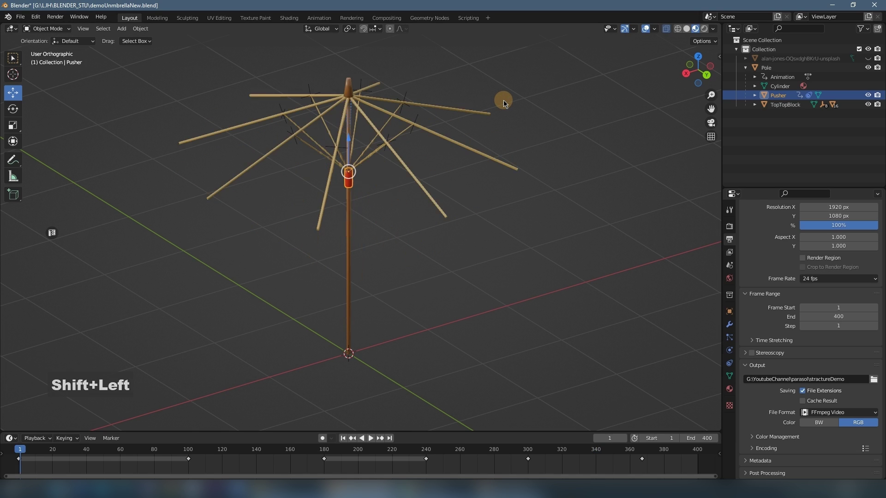
middle_drag(514, 149, 527, 159)
shift+middle_drag(427, 173, 373, 120)
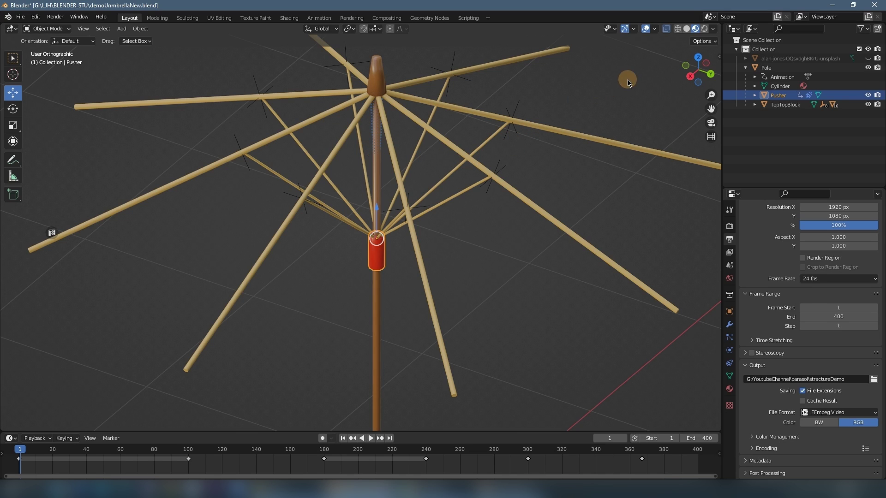
middle_drag(546, 128, 500, 164)
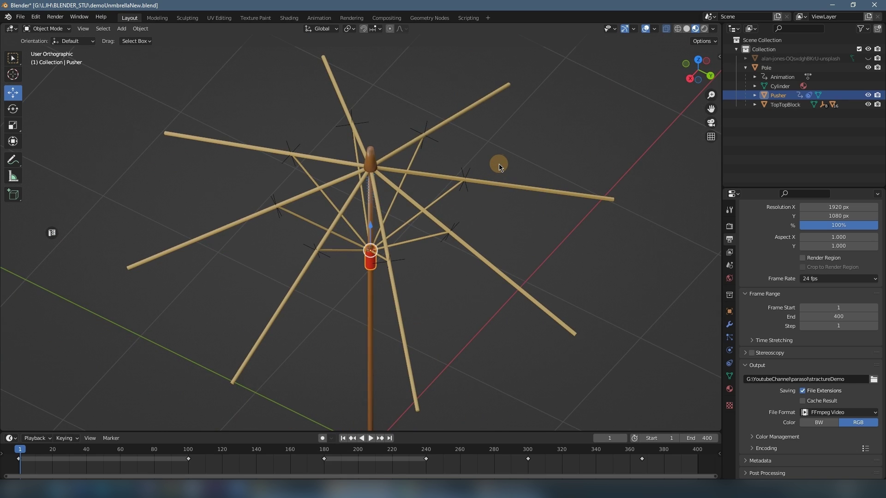
Turn off the Extras viewport overlay to hide the empties and deselect the Pusher.
click(657, 30)
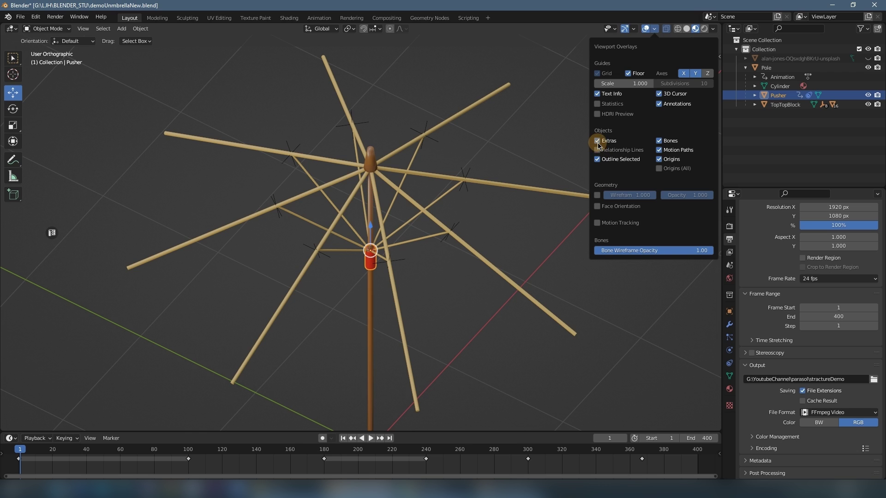
click(513, 152)
middle_drag(499, 179, 488, 217)
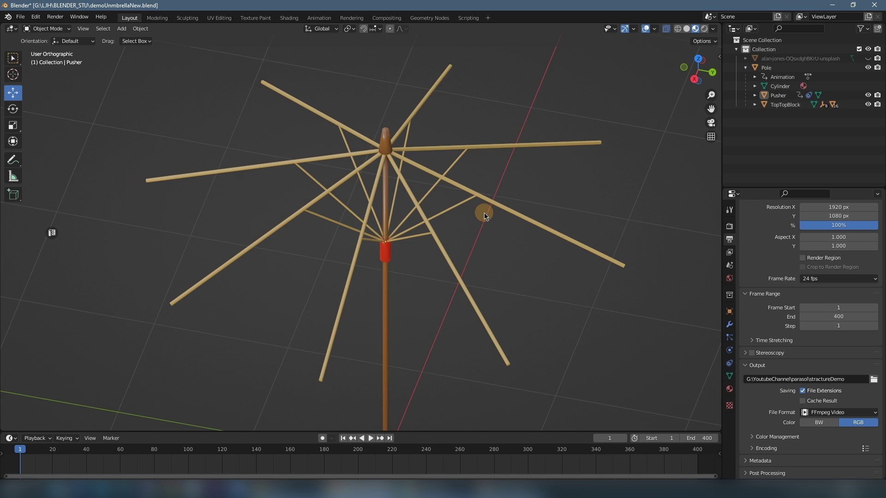
Add a Polygon curve at the world origin in top view, centred under the ribs.
key(KP_7)
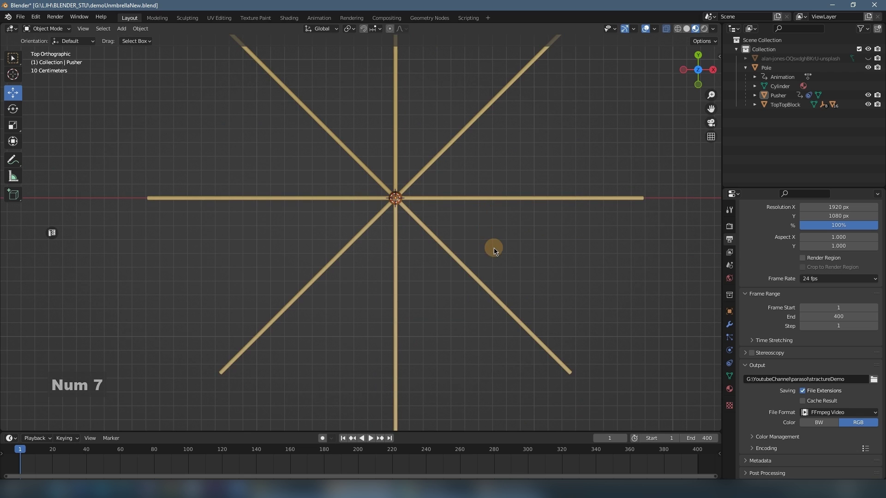
scroll(505, 234, down, 2)
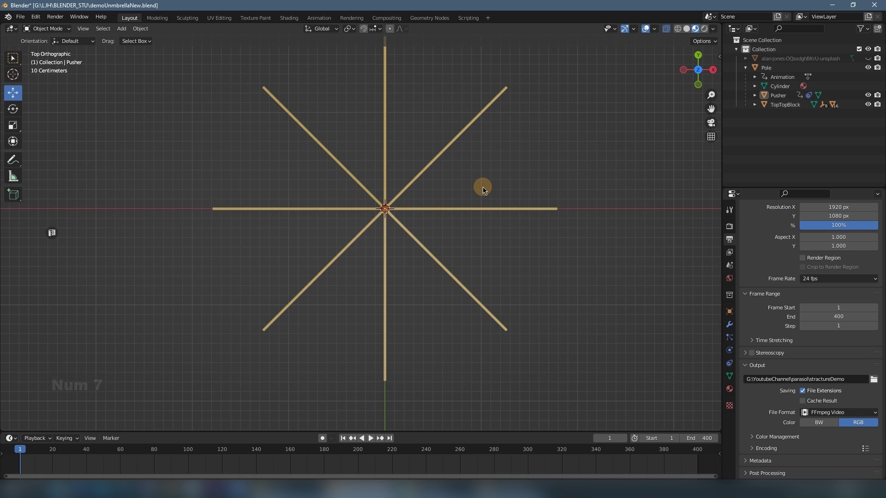
key(shift+a)
mouse_move(483, 186)
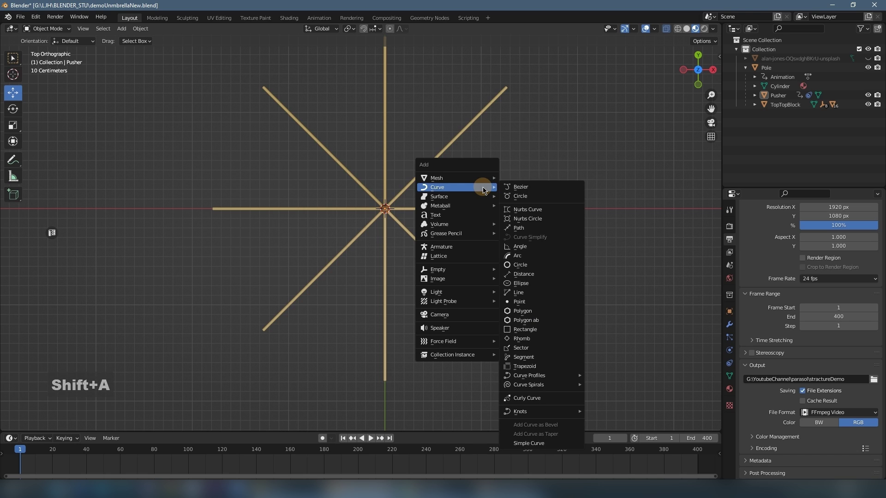
click(543, 312)
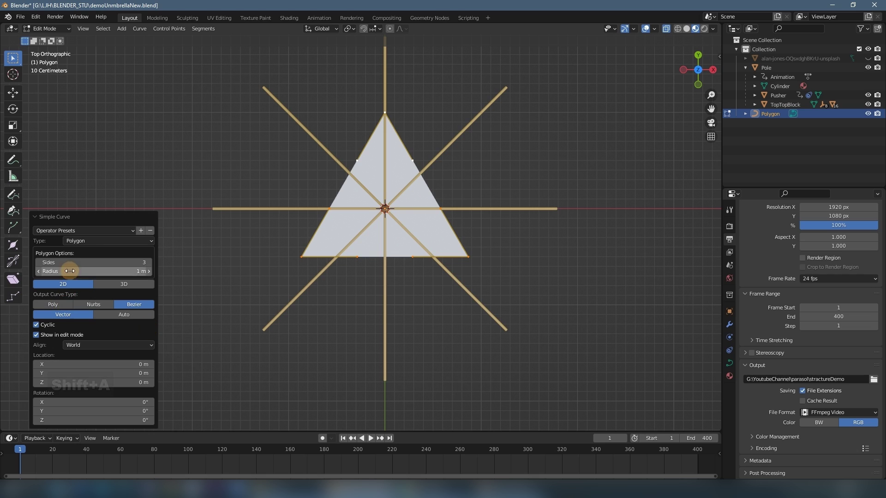
Set the polygon curve to 8 sides and a 1.8 m radius to match the rib ends, and leave curve editing.
click(116, 262)
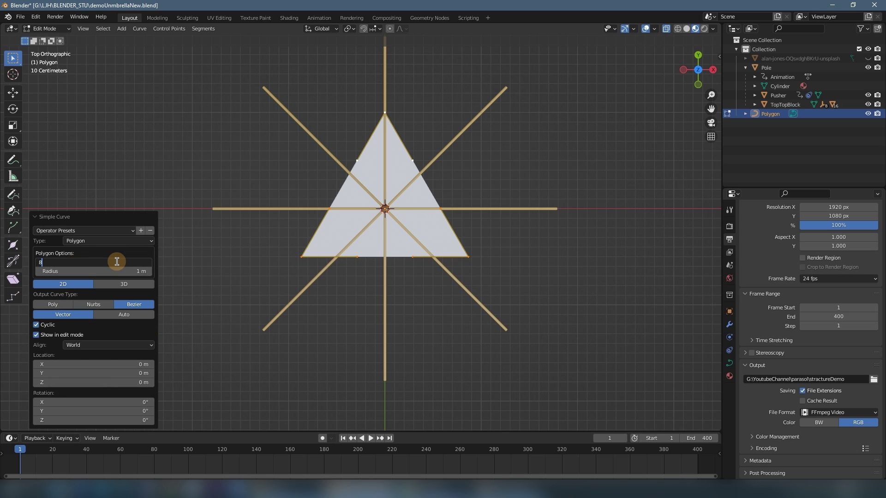
text(8)
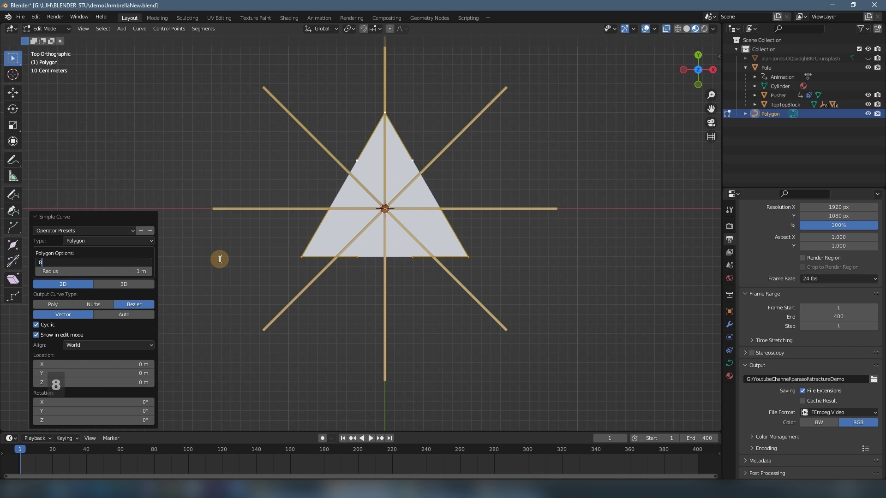
click(220, 257)
drag(86, 276, 113, 277)
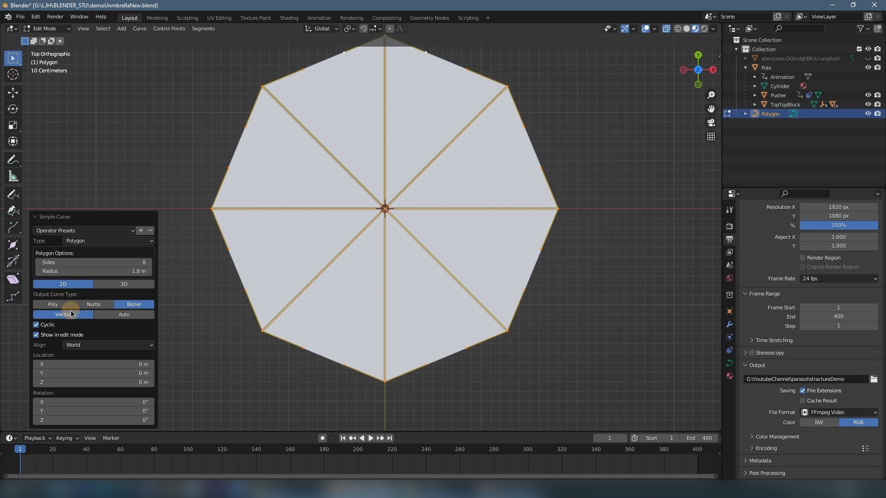
click(212, 269)
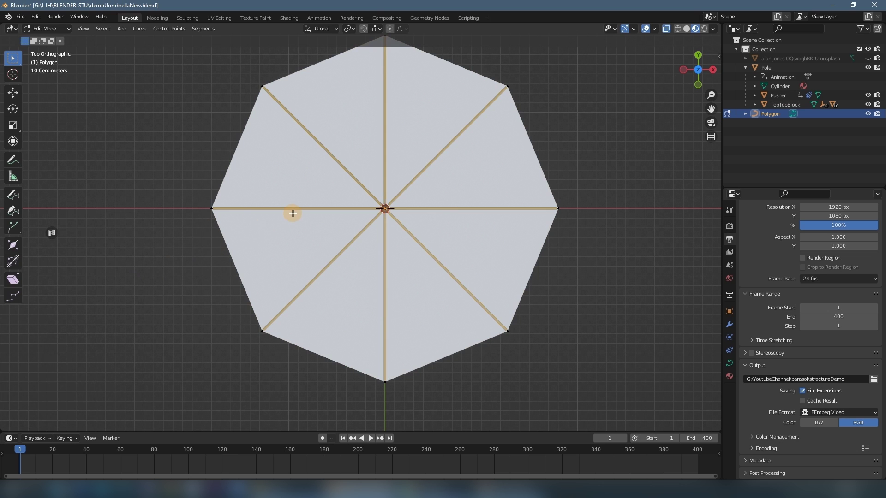
key(Tab)
middle_drag(570, 260, 489, 249)
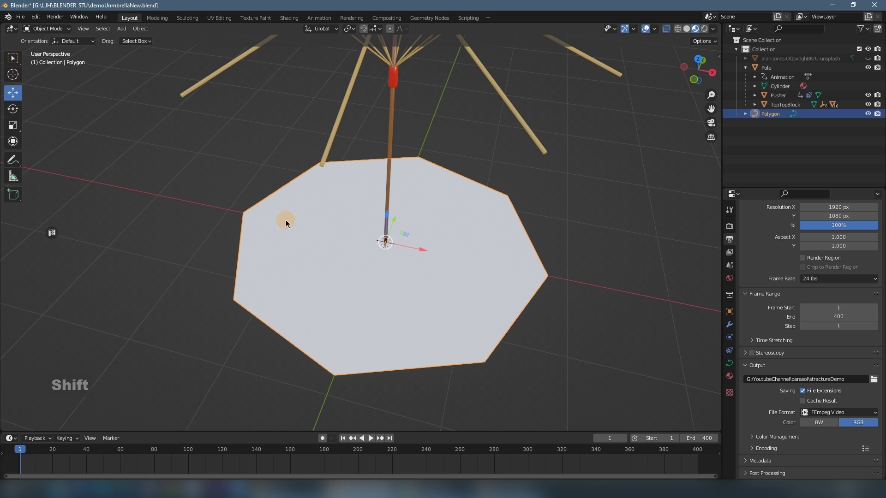
Search the add-on preferences for "add" to check whether Add Curve: Extra Objects is enabled.
key(shift+a)
mouse_move(216, 192)
click(36, 17)
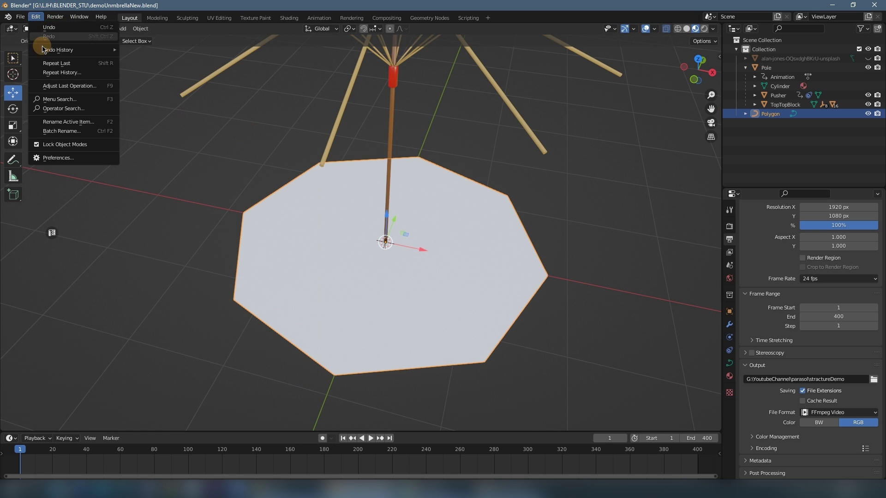
click(57, 158)
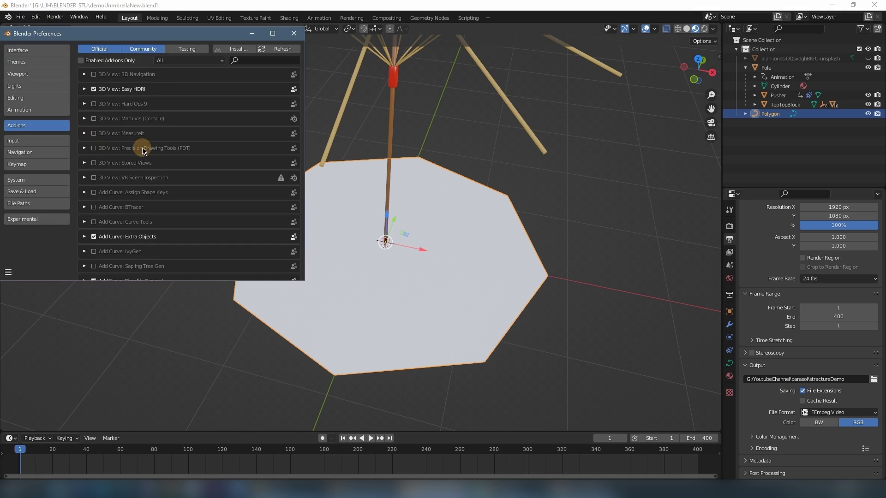
drag(166, 40, 241, 92)
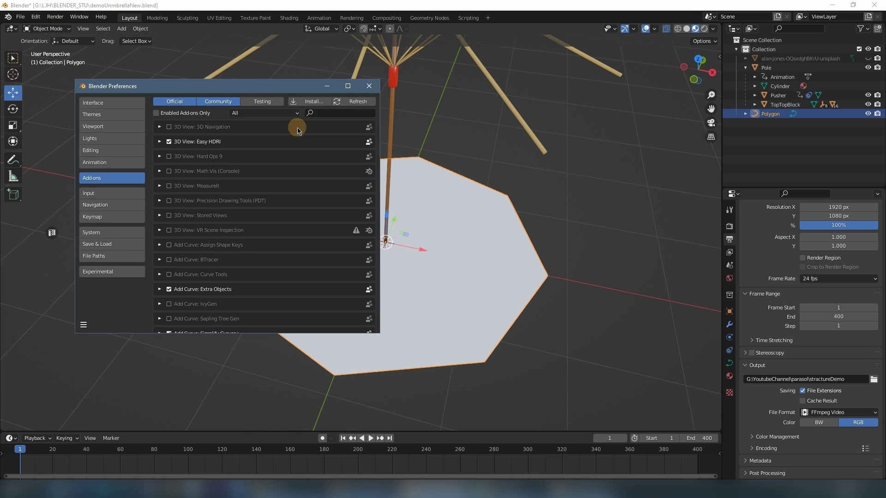
click(324, 111)
text(add)
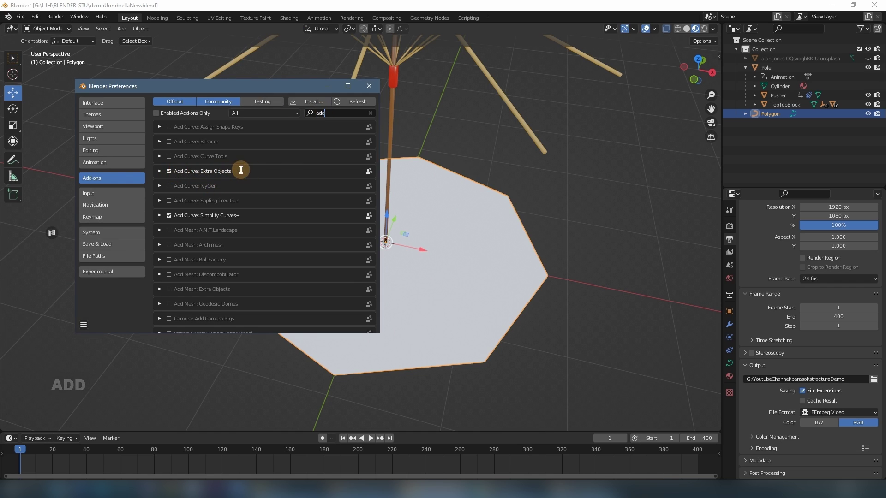
click(370, 87)
click(526, 162)
Convert the octagonal Polygon curve to a mesh.
click(438, 228)
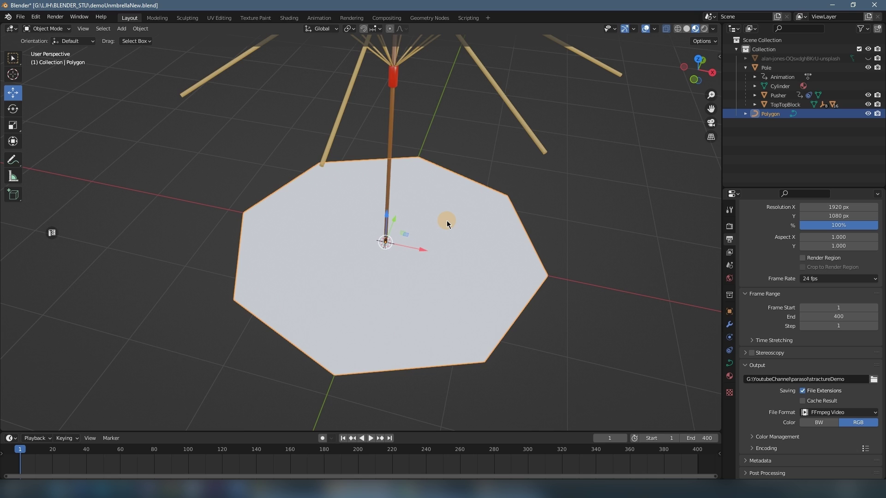
right_click(447, 221)
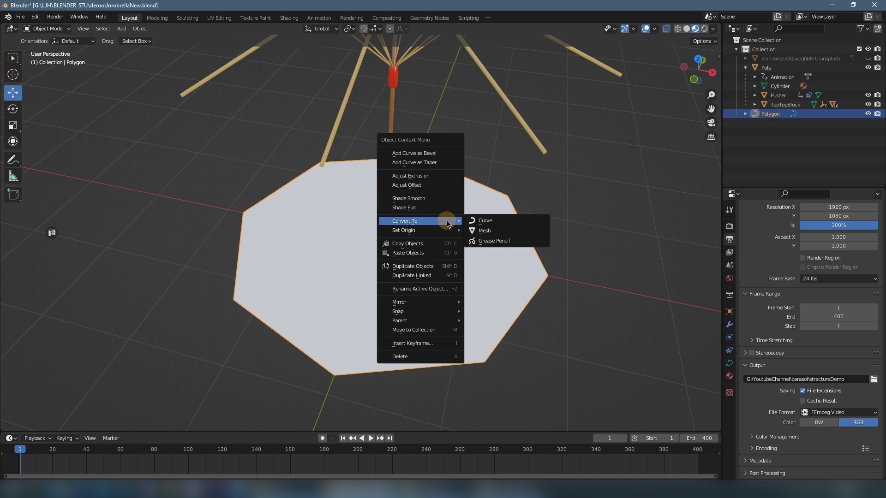
click(491, 231)
click(494, 232)
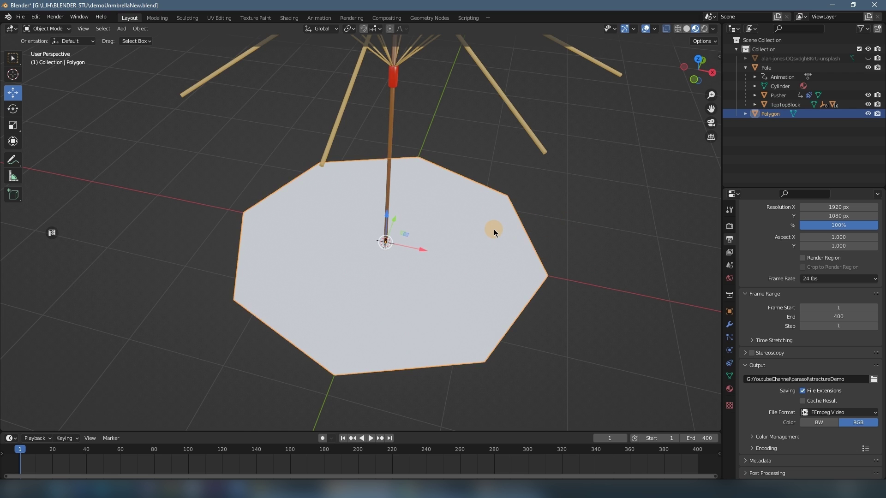
Delete the four off-centre diagonal edges of the octagon mesh, keeping the central edge through the origin.
key(Tab)
middle_drag(466, 230, 383, 242)
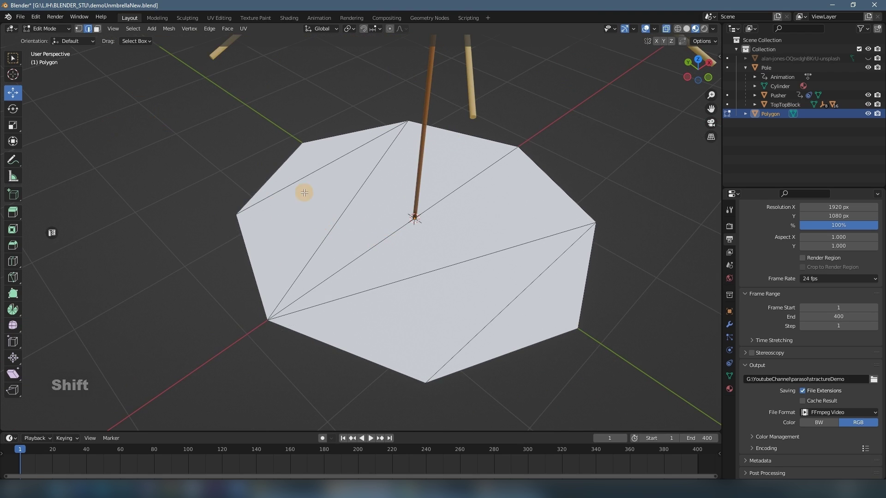
click(312, 176)
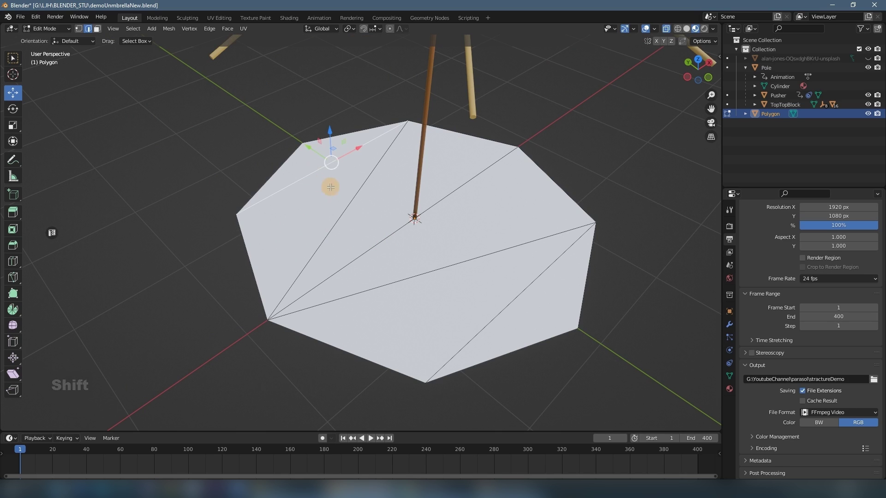
shift+click(354, 198)
shift+click(463, 261)
shift+click(538, 278)
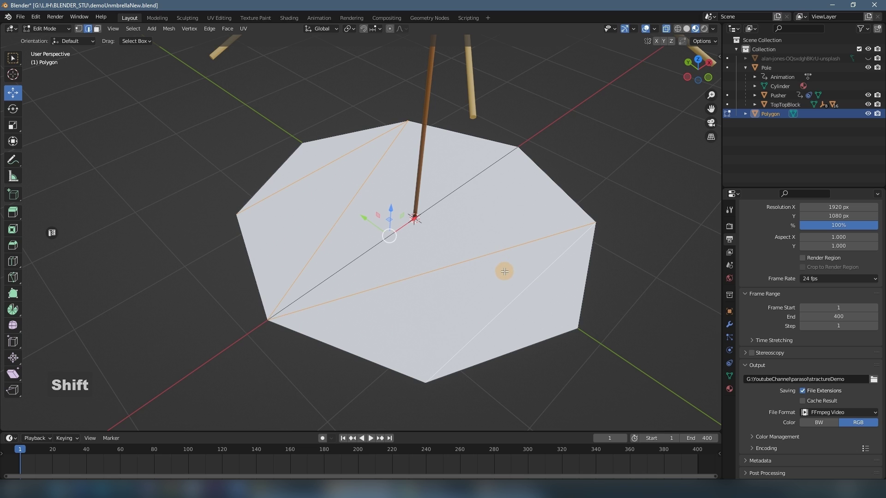
key(x)
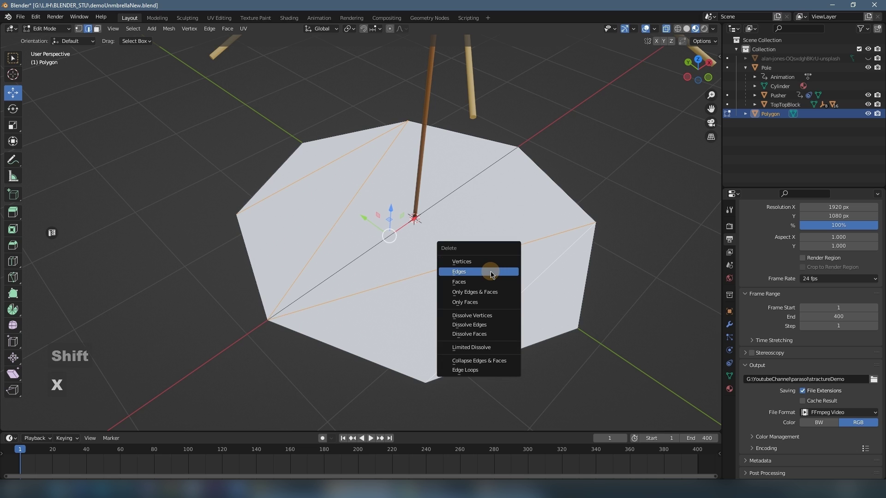
click(491, 272)
Fill a face across the five vertices of the octagon's rear half, on and behind the central edge.
mouse_move(491, 272)
middle_down()
mouse_move(522, 257)
mouse_move(503, 261)
mouse_move(504, 276)
mouse_move(481, 275)
middle_up()
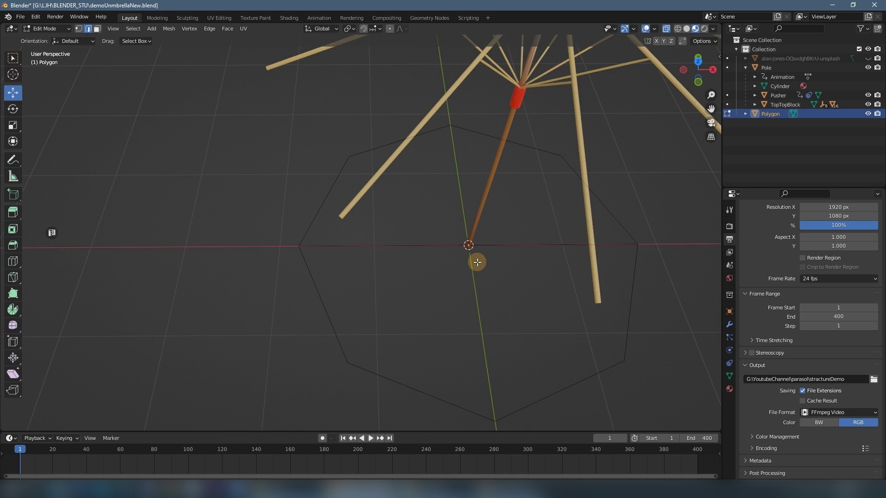
key(1)
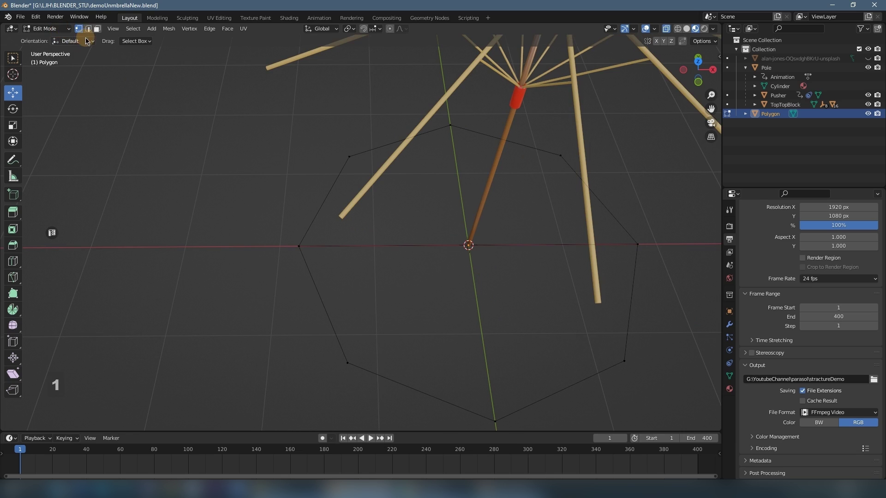
drag(285, 116, 648, 268)
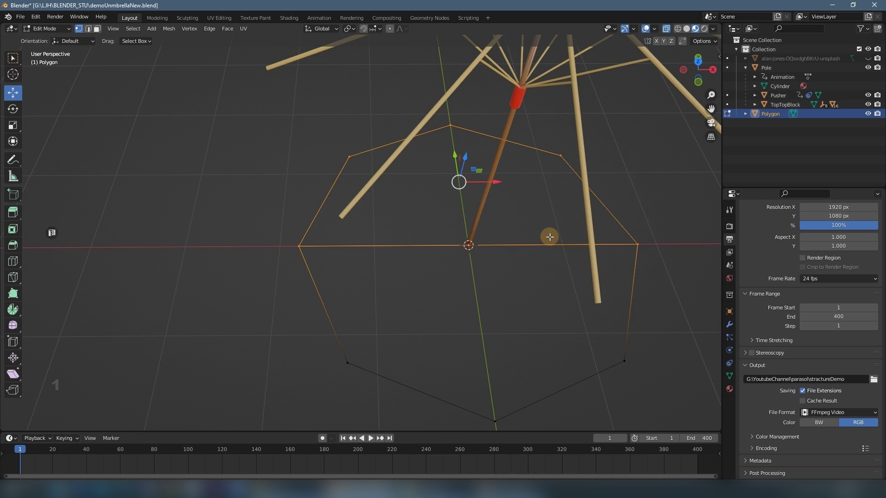
key(f)
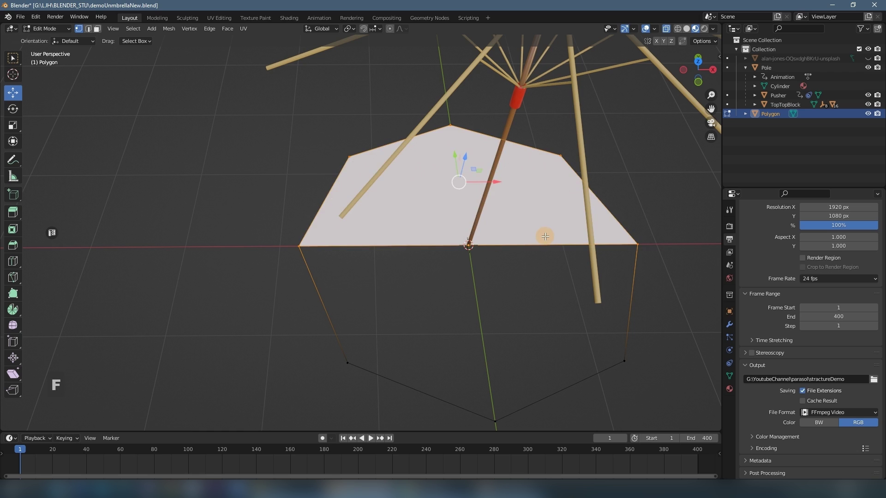
Cut the octagon with the Knife between its two opposite vertices along the Y axis.
click(501, 284)
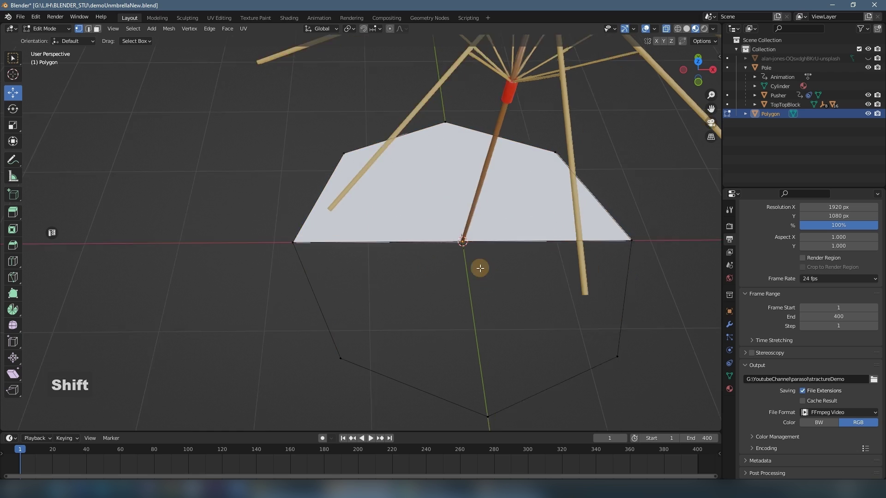
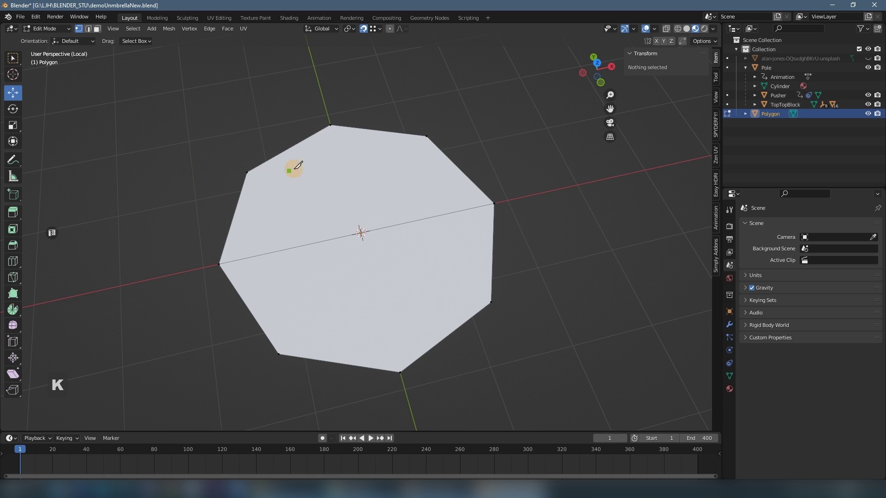
click(331, 125)
click(400, 371)
key(Return)
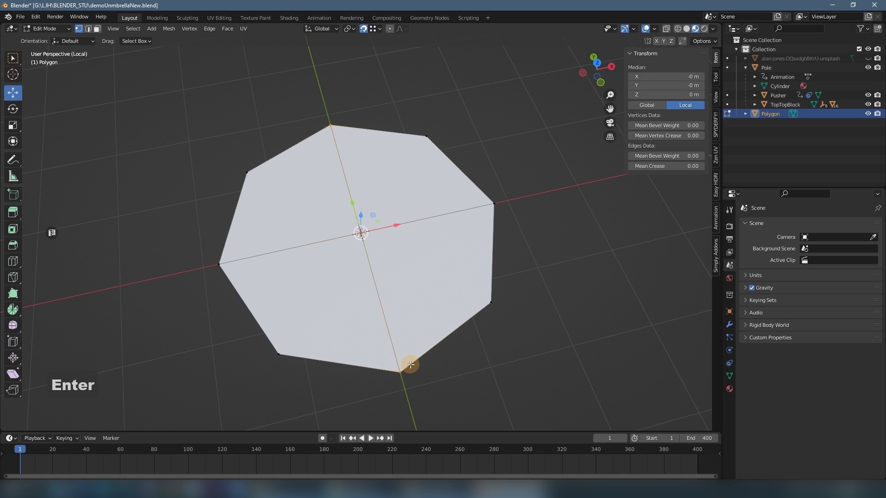
Knife-cut the diagonal through the centre from the octagon's -X/+Y vertex to its +X/-Y vertex.
key(k)
click(247, 172)
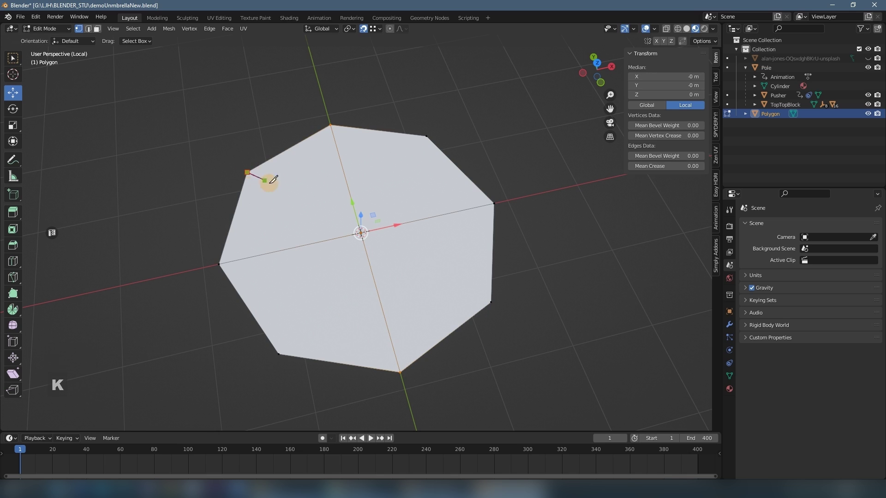
click(491, 302)
key(Return)
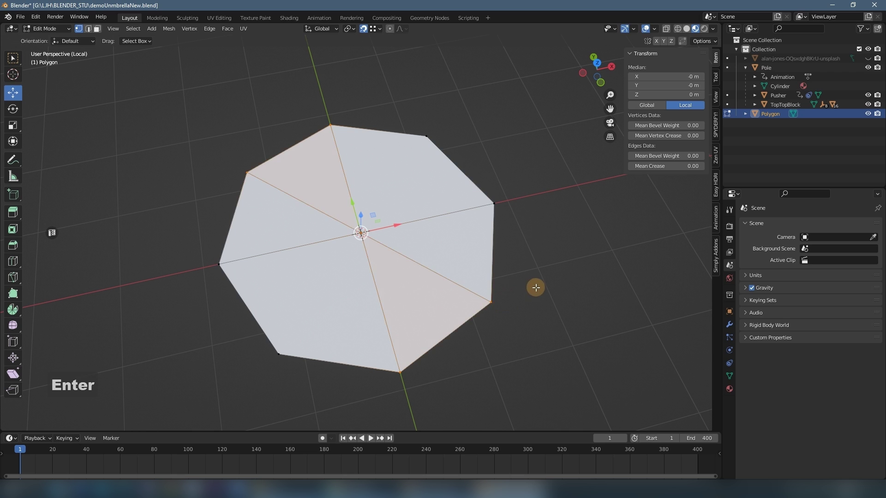
Knife-cut the remaining diagonal between the +X/+Y and -X/-Y vertices, dividing the octagon into eight triangles.
middle_drag(534, 287, 556, 277)
key(k)
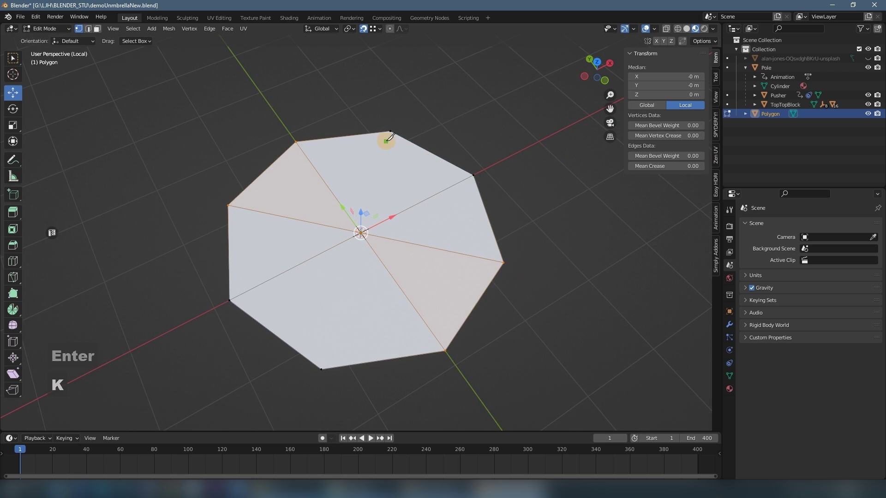
click(391, 131)
click(322, 368)
key(Return)
middle_drag(559, 309, 539, 279)
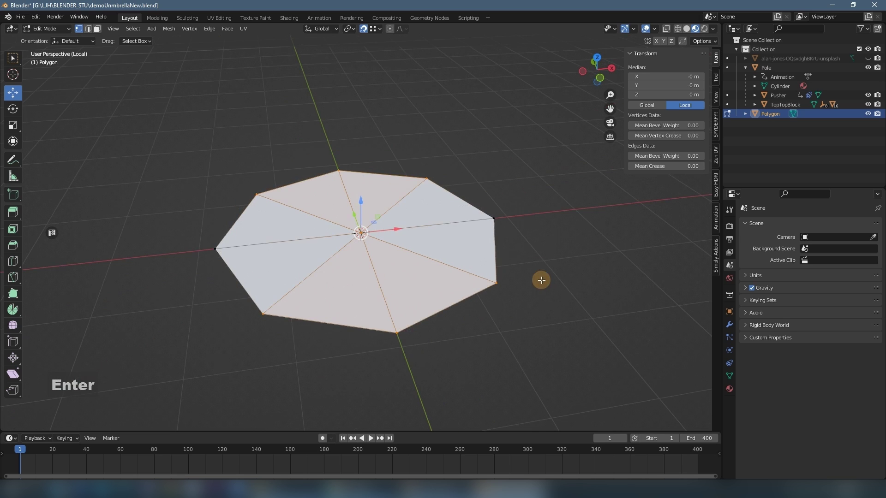
click(470, 188)
middle_drag(470, 188, 315, 187)
middle_drag(433, 129, 428, 158)
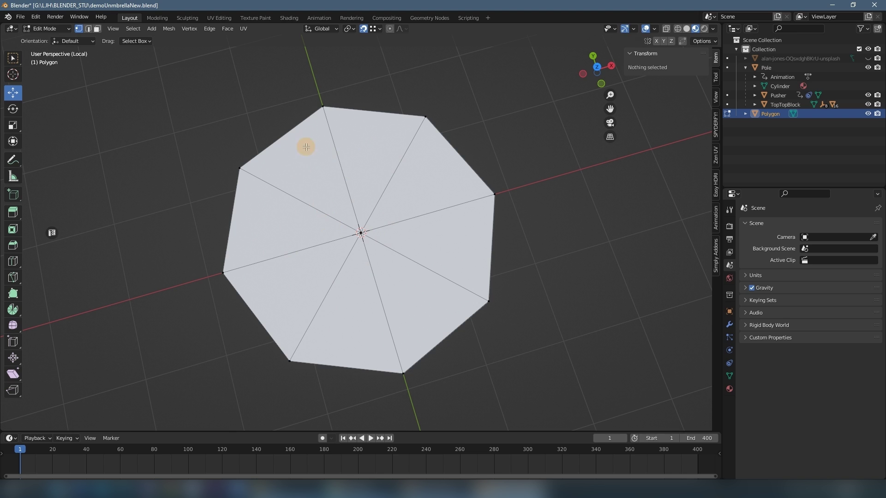
middle_drag(336, 186, 269, 157)
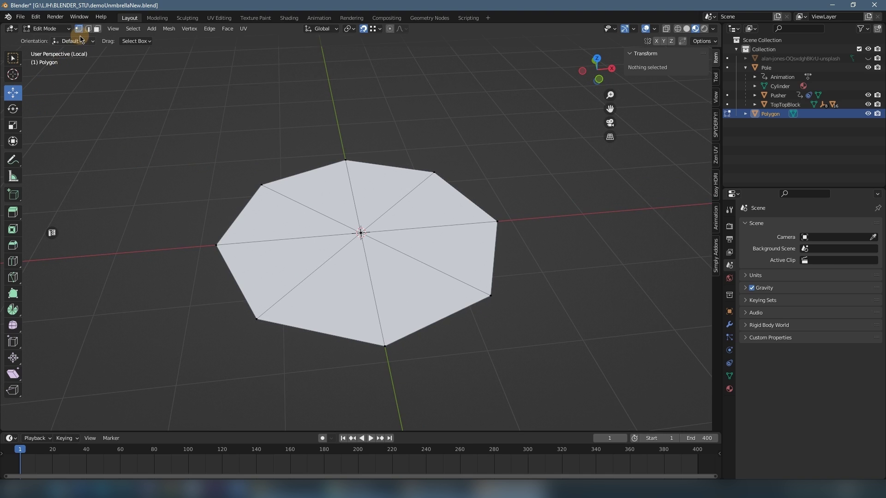
Return to Object Mode with the umbrella shown and raise the octagon to the rib tips, at a Z location of about 2.31 m.
key(Tab)
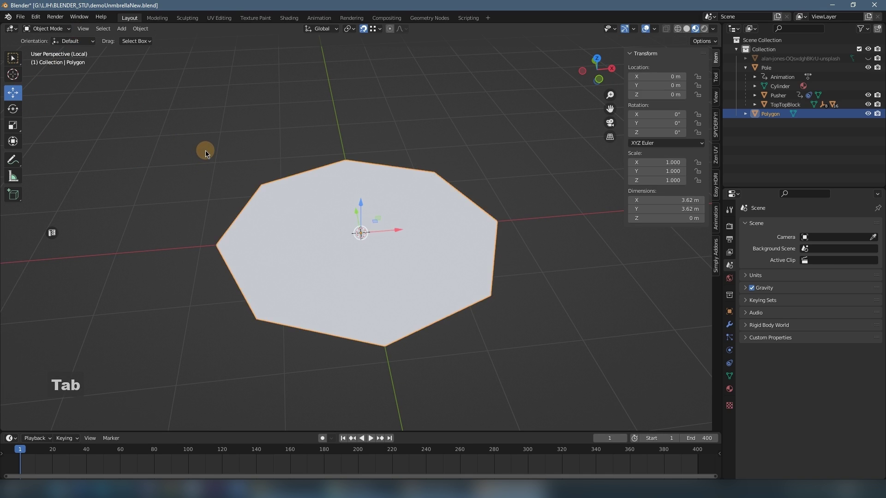
key(slash)
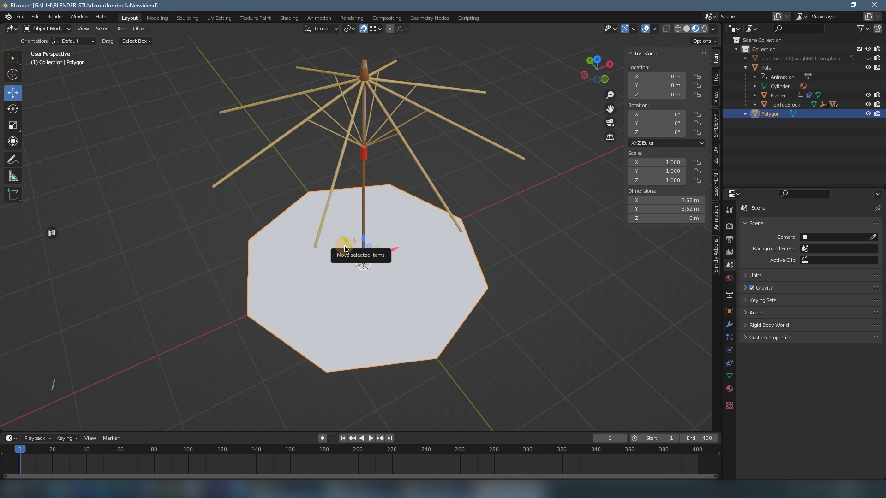
key(Page_Down)
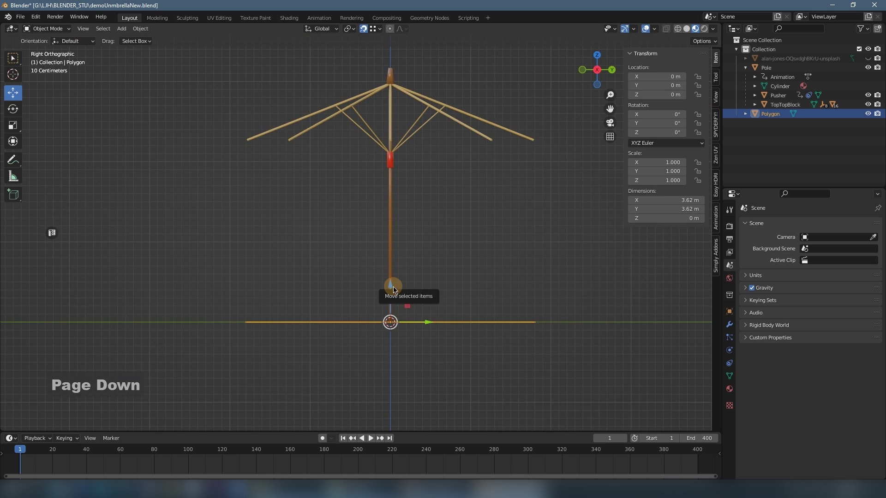
drag(389, 285, 391, 129)
shift+middle_drag(383, 103, 341, 237)
scroll(346, 227, up, 4)
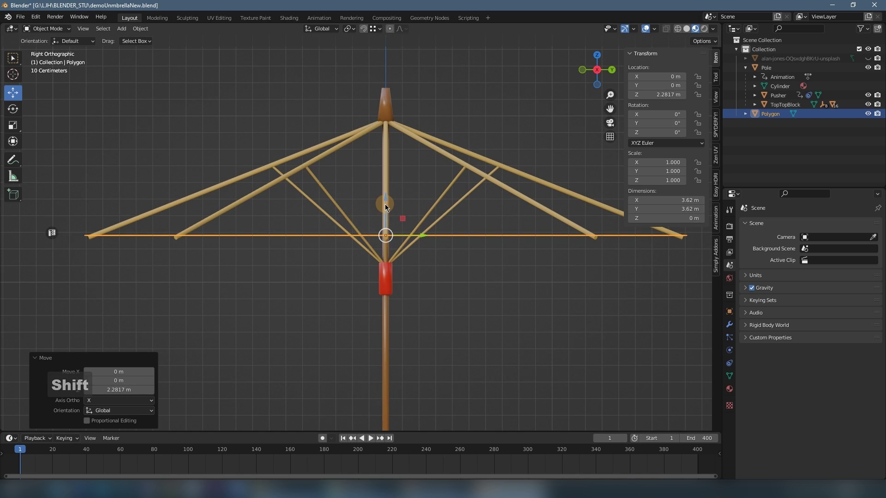
drag(386, 207, 385, 198)
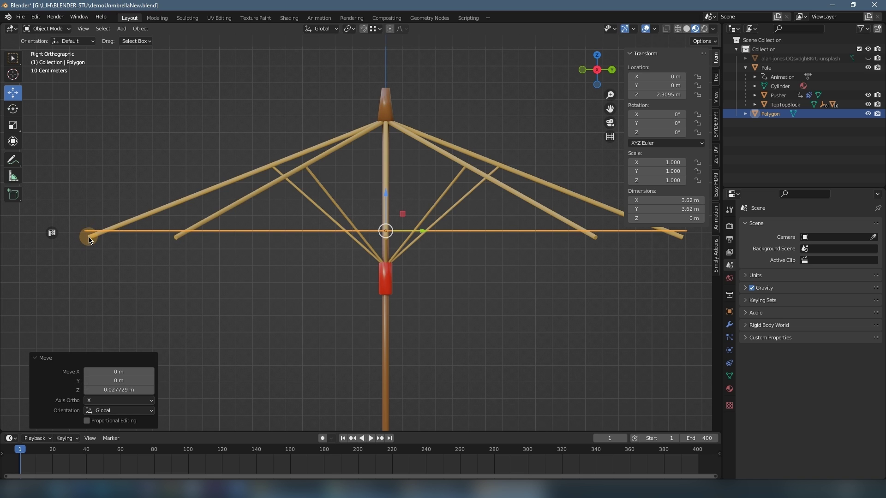
Raise the octagon's centre vertex about 0.72 m along Z, just above where the ribs meet the pole.
middle_drag(373, 212, 361, 234)
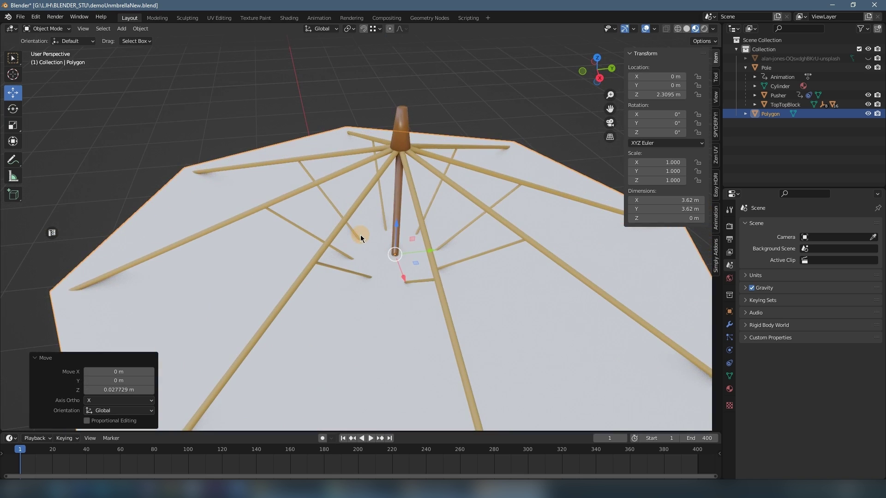
key(Tab)
click(375, 244)
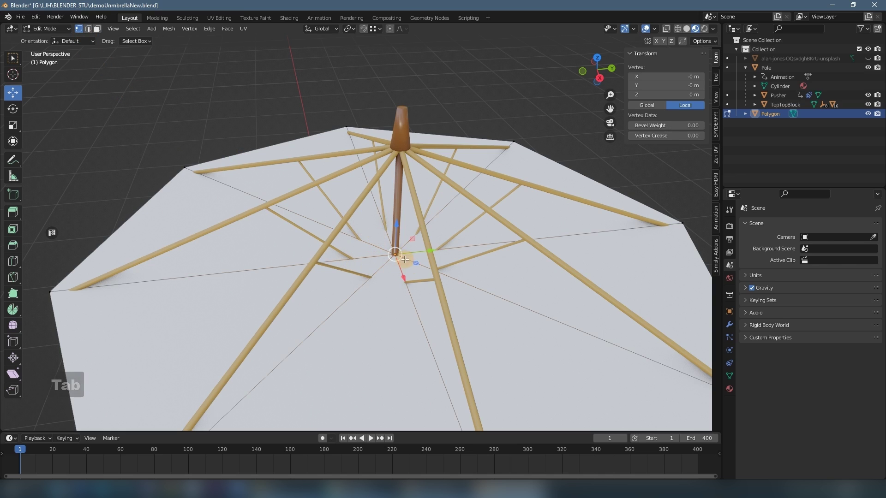
drag(383, 236, 416, 269)
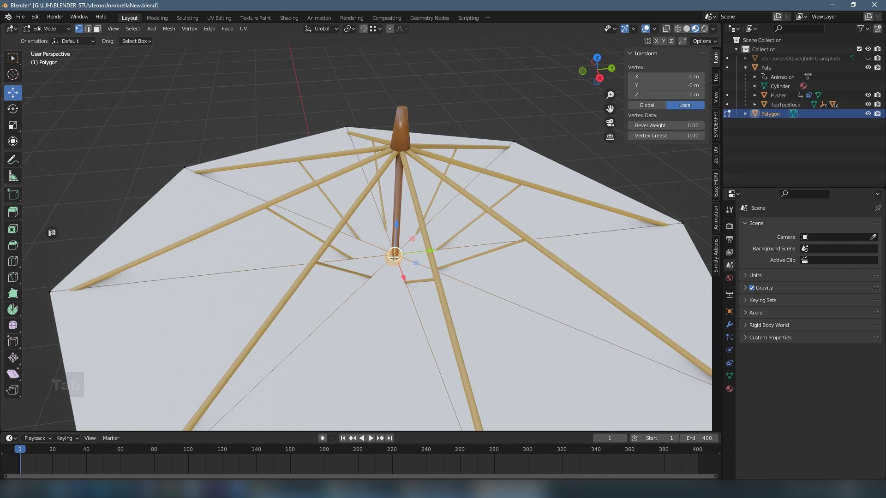
key(Page_Down)
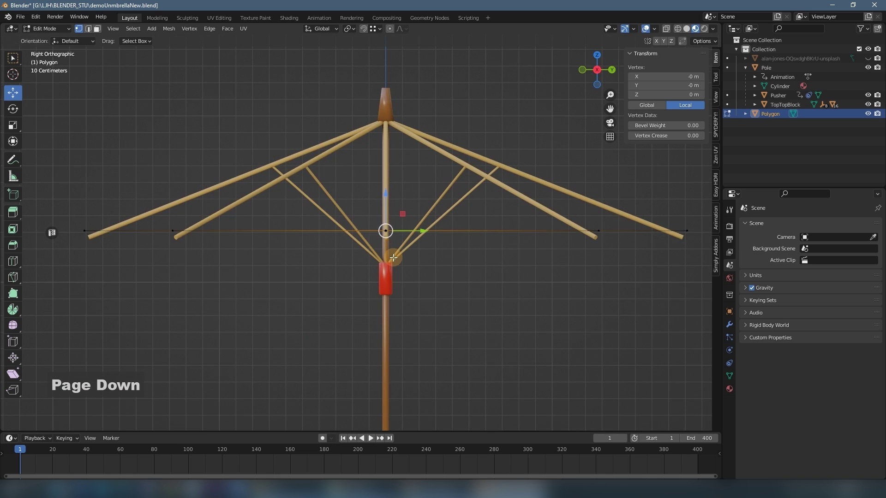
drag(384, 197, 384, 77)
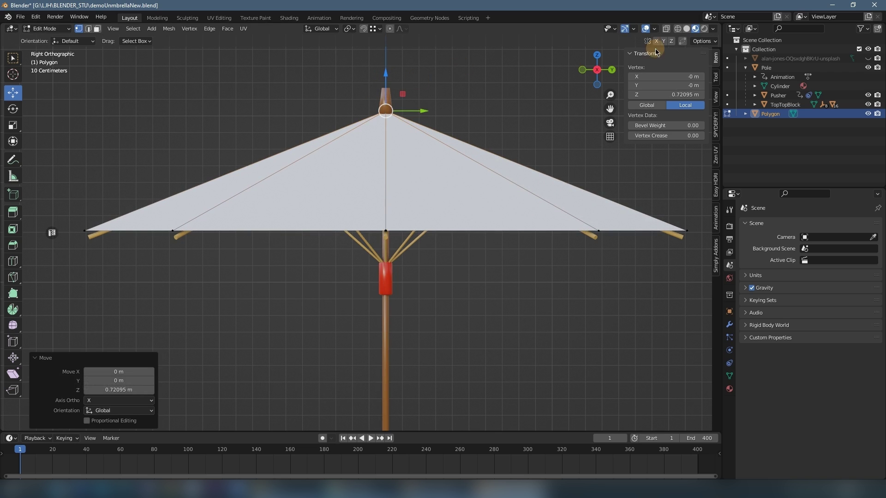
In wireframe shading, lower the apex vertex slightly to a local Z of about 0.719 m and deselect it.
click(679, 28)
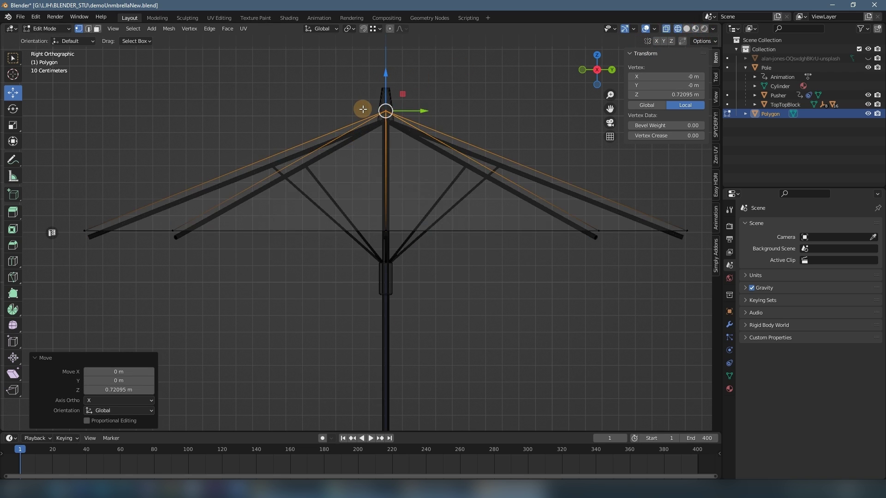
scroll(364, 103, up, 1)
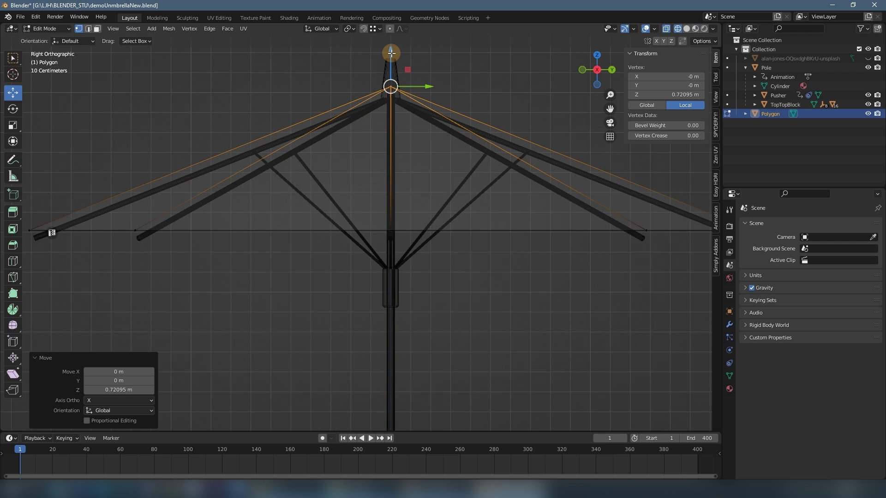
drag(393, 55, 391, 56)
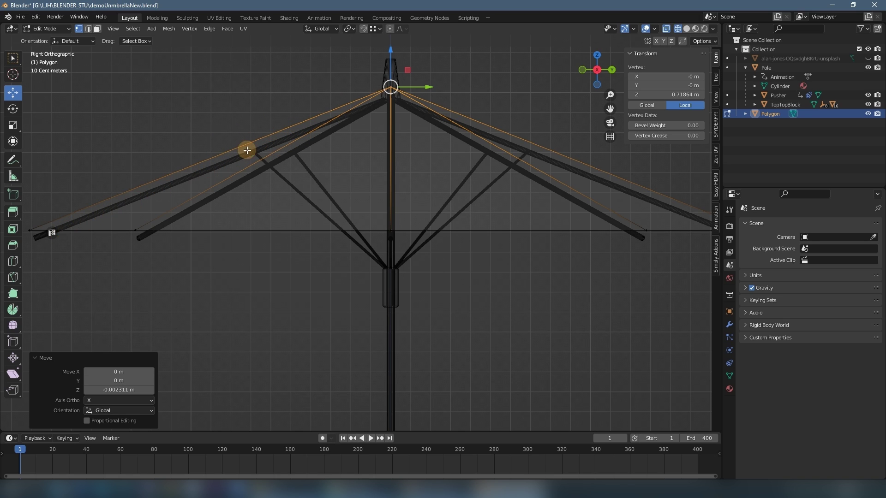
click(237, 103)
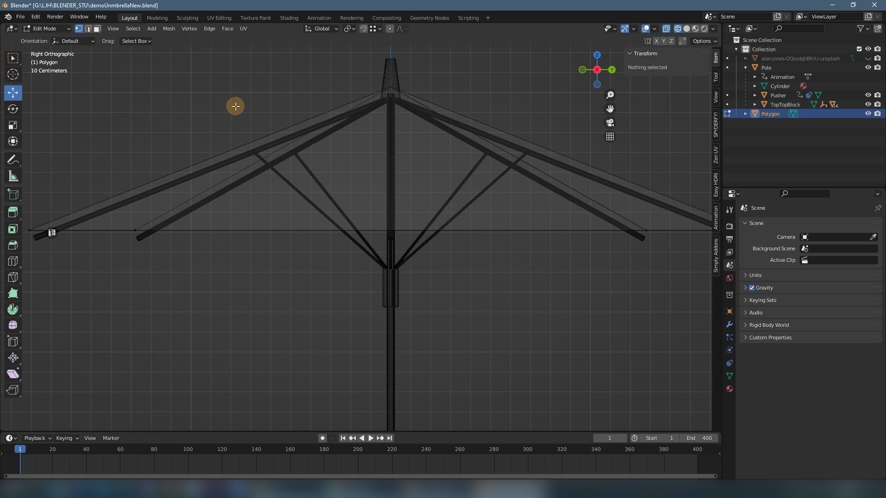
Select the canopy's apex vertex inside the pole cap and set the viewport to solid shading.
middle_drag(232, 105, 255, 144)
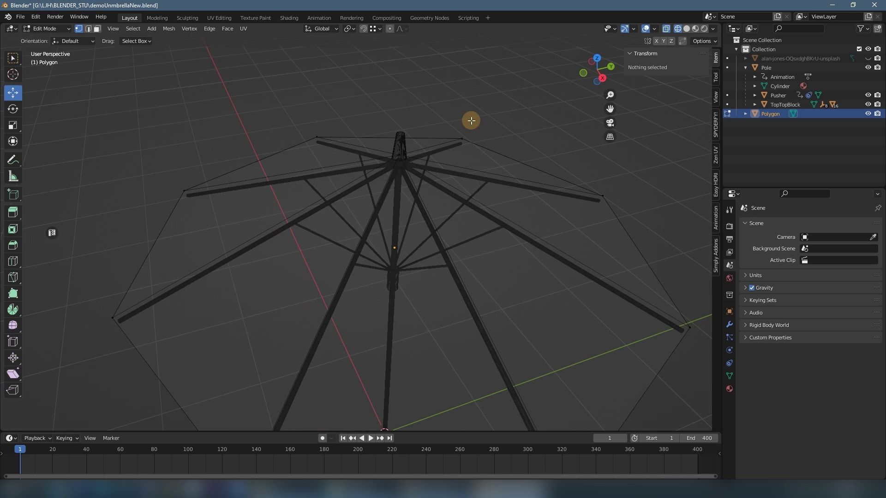
click(686, 29)
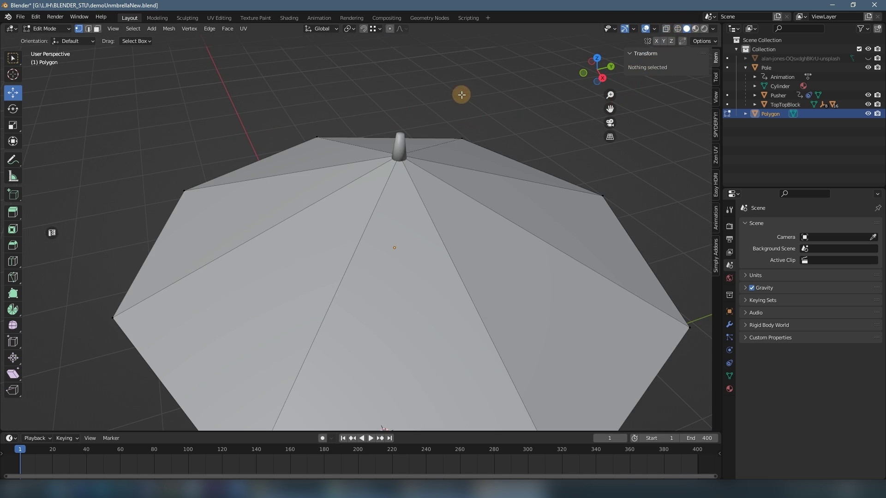
click(678, 29)
click(401, 144)
mouse_move(400, 144)
middle_down()
mouse_move(410, 172)
mouse_move(401, 145)
mouse_move(623, 48)
middle_up()
click(691, 28)
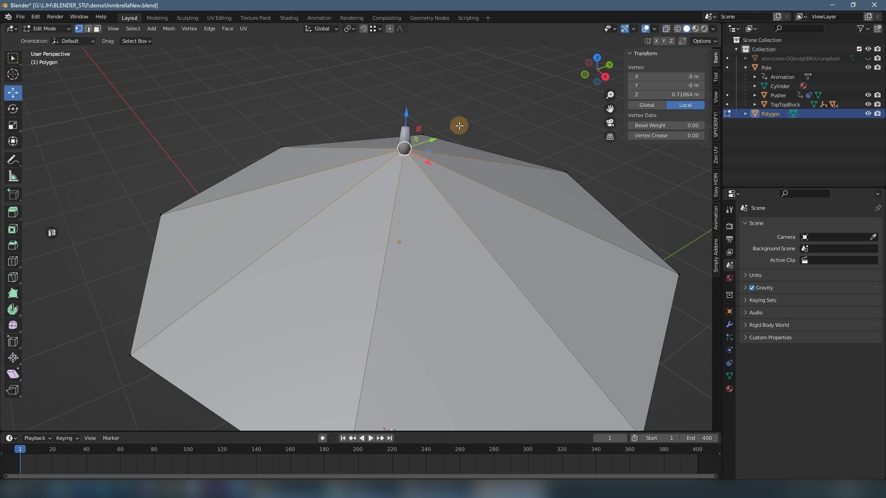
Try a vertex bevel about 0.08 m wide on the canopy's apex, and undo it.
key(ctrl)
key(ctrl+shift+b)
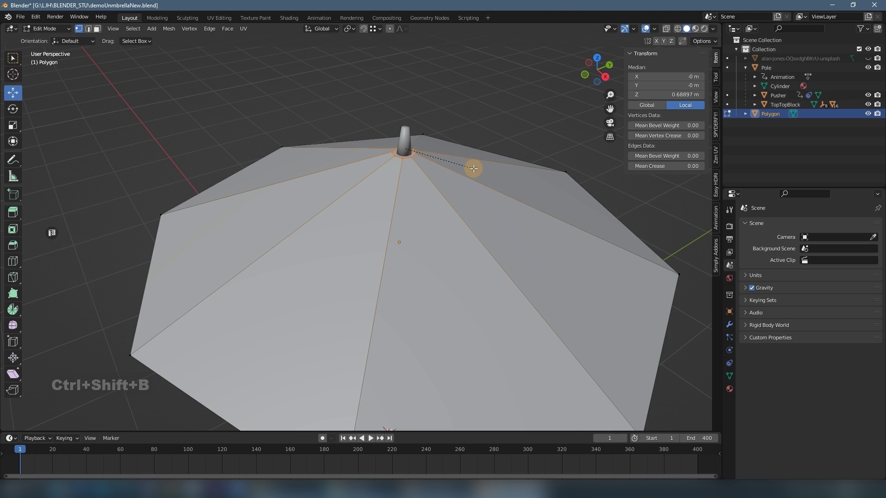
click(473, 169)
middle_drag(474, 169, 470, 153)
scroll(443, 161, up, 3)
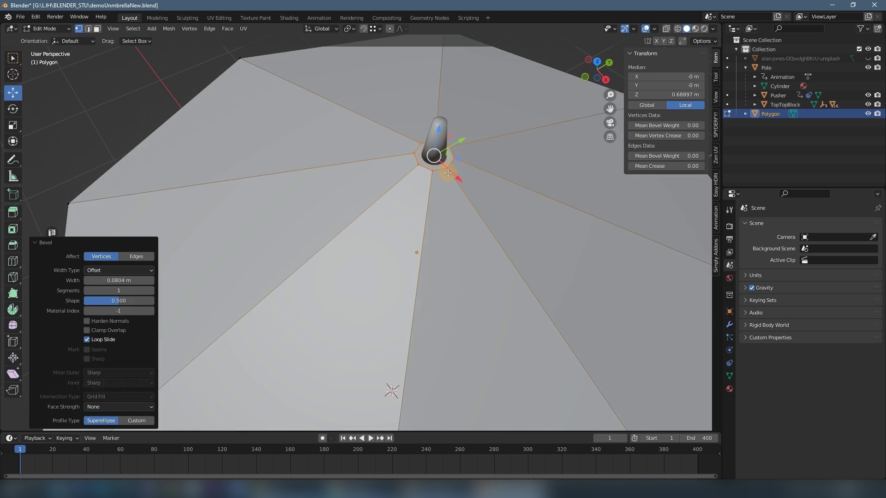
key(ctrl+z)
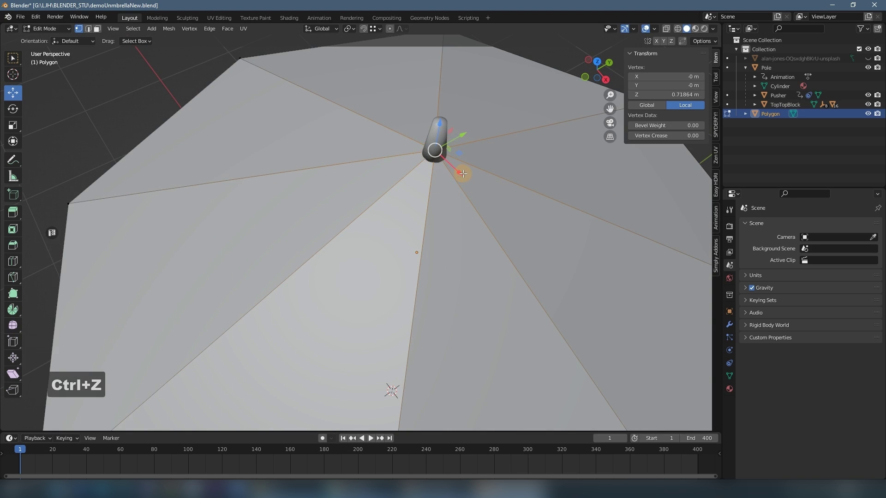
Bevel the apex vertex into a small octagonal ring fitting closely around the pole cap.
key(ctrl+shift+b)
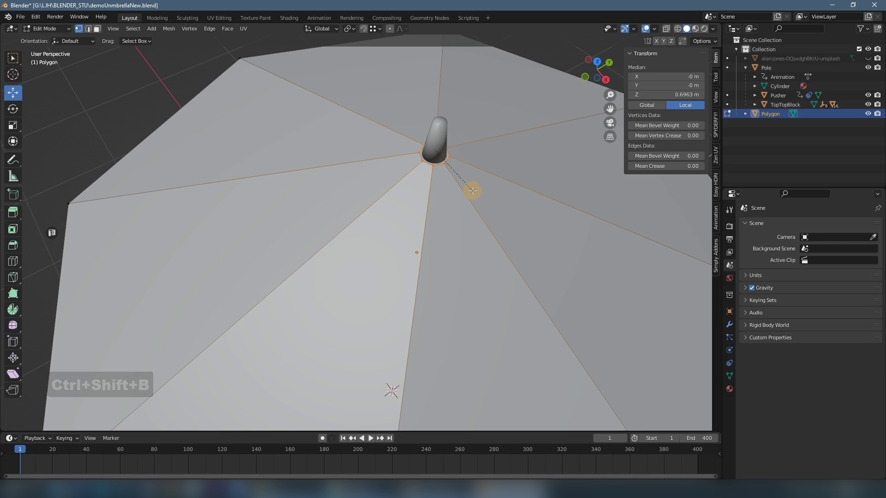
click(480, 177)
click(143, 89)
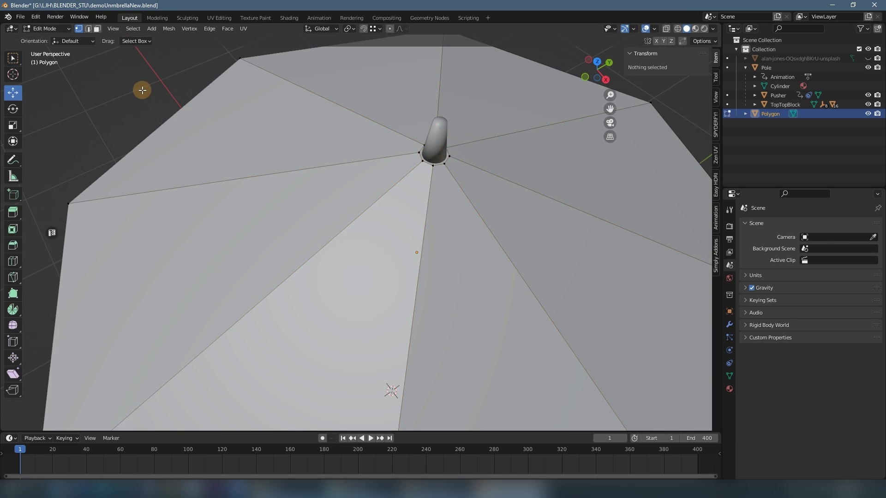
Delete the small octagonal face at the apex to open a hole for the pole, and return to Object Mode.
click(97, 29)
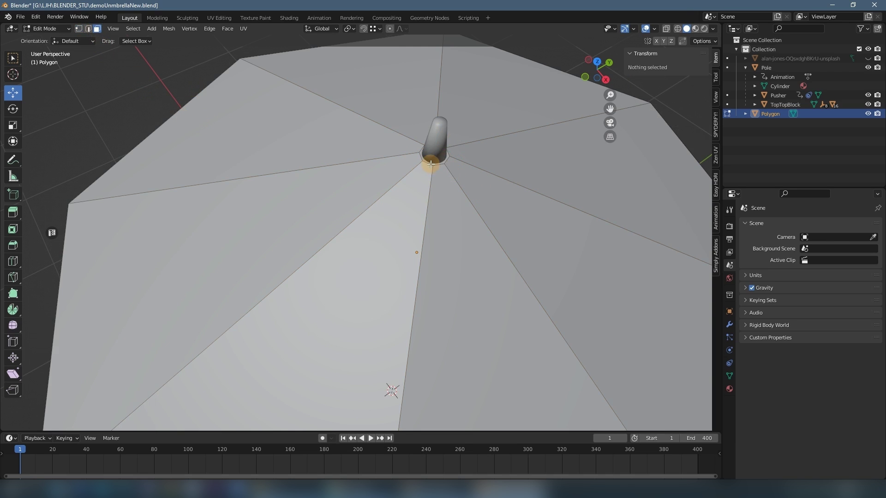
click(432, 161)
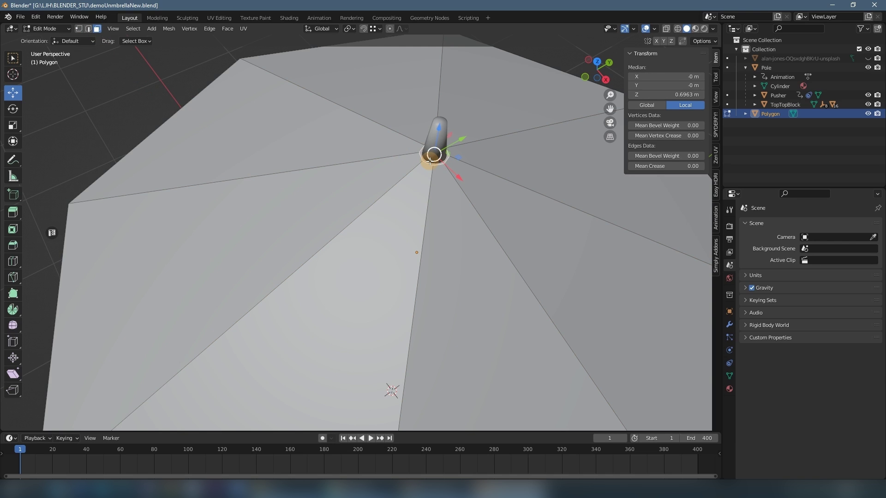
key(x)
click(392, 170)
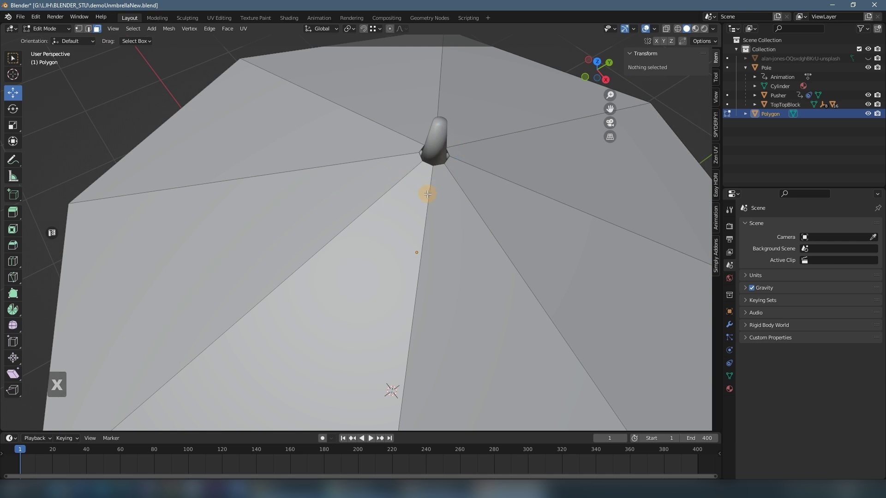
scroll(417, 204, down, 4)
key(Tab)
middle_drag(417, 203, 547, 273)
click(535, 241)
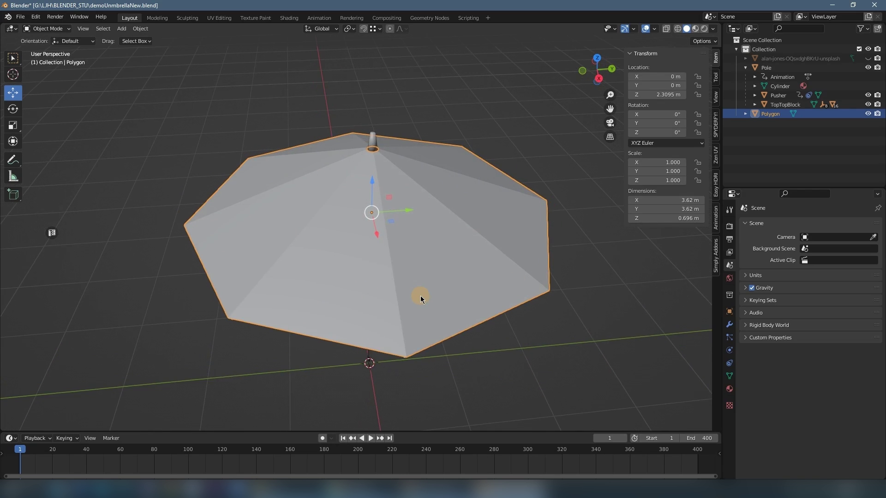
Turn on the wireframe overlay in the canopy object's viewport display settings, and deselect the canopy.
middle_drag(420, 296, 430, 291)
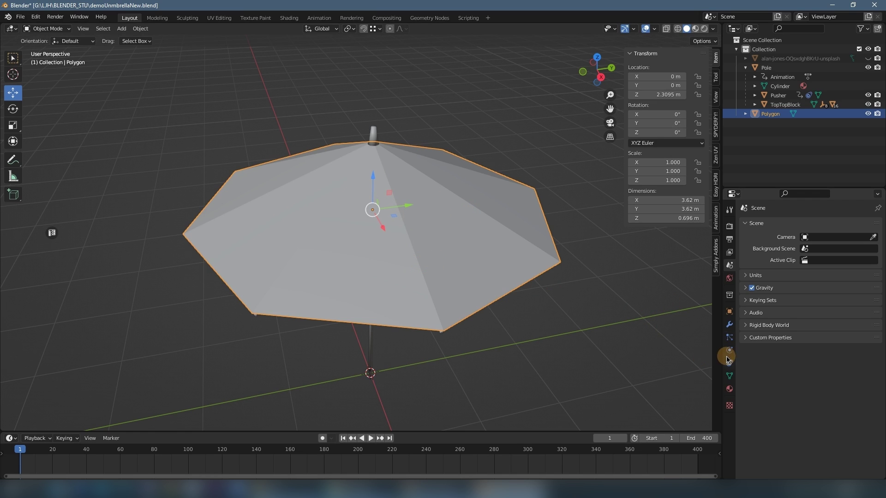
click(730, 312)
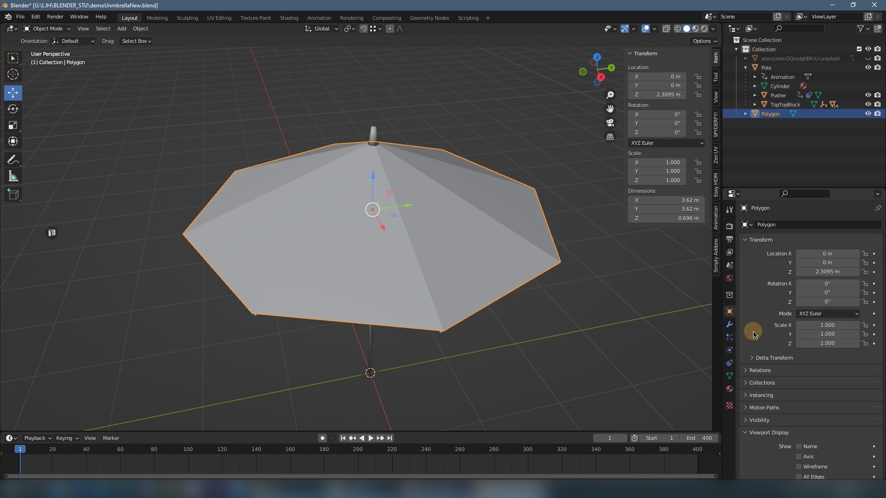
scroll(769, 364, down, 2)
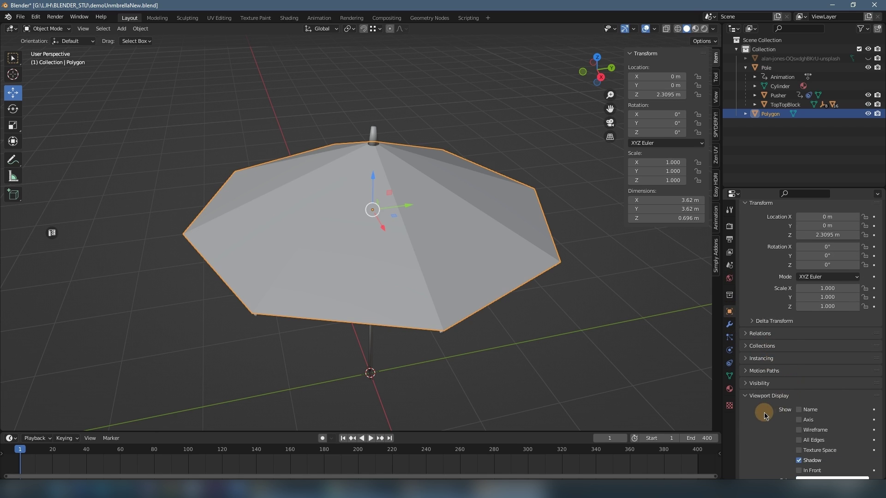
scroll(762, 413, down, 2)
scroll(780, 402, down, 1)
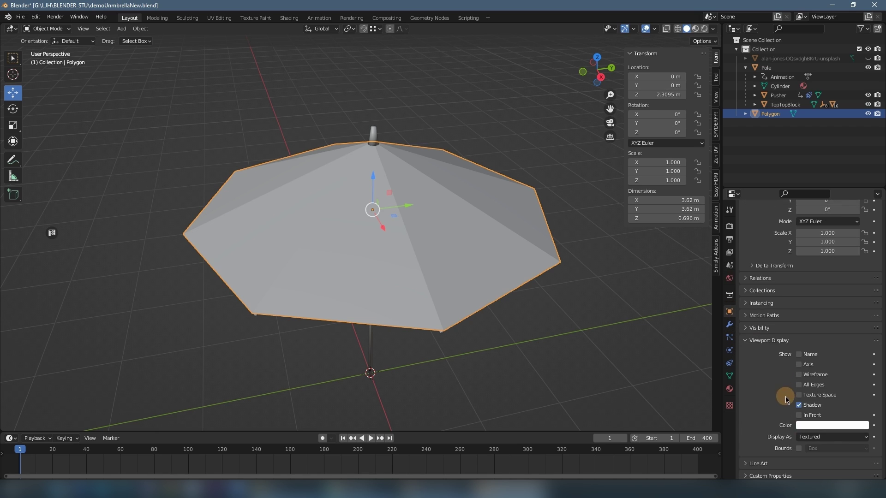
click(811, 375)
click(580, 329)
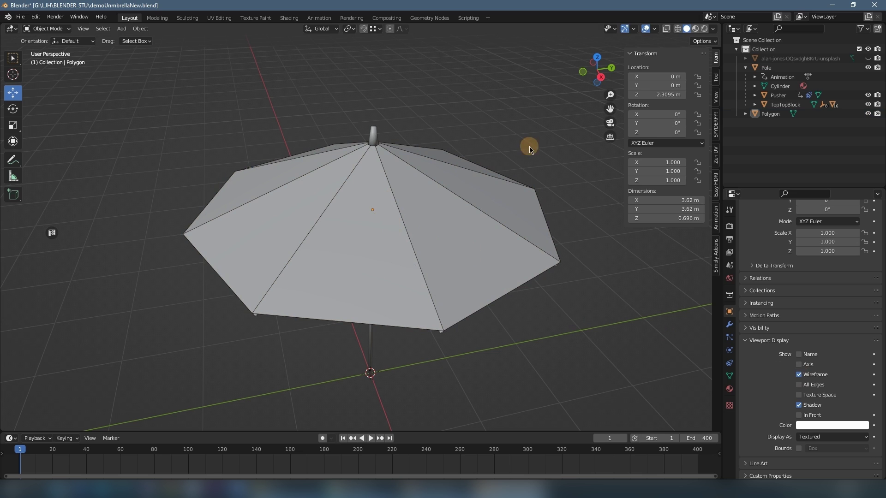
Switch the viewport to Material Preview shading with nothing selected.
click(695, 29)
mouse_move(486, 105)
middle_down()
mouse_move(444, 156)
mouse_move(439, 126)
mouse_move(473, 147)
mouse_move(445, 186)
middle_up()
click(444, 156)
key(alt+a)
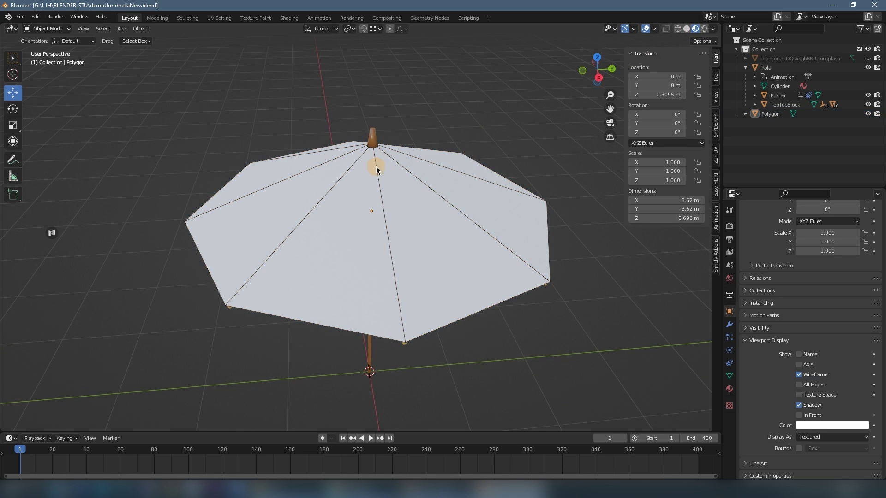
In edge-select Edit Mode, add about 15 evenly spaced concentric loop cuts across all canopy panels, without sliding them, and clear the selection.
mouse_move(492, 236)
middle_down()
mouse_move(469, 230)
mouse_move(477, 212)
mouse_move(516, 247)
mouse_move(480, 248)
middle_up()
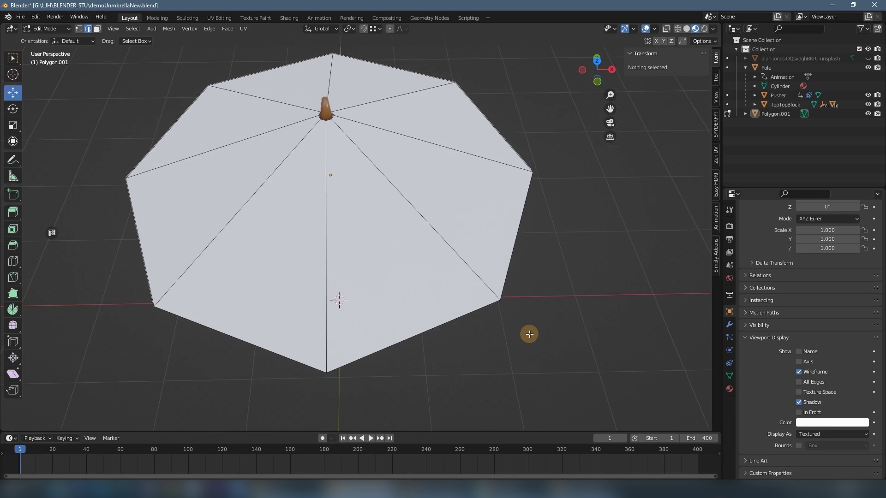
middle_drag(528, 334, 539, 335)
middle_drag(394, 240, 371, 233)
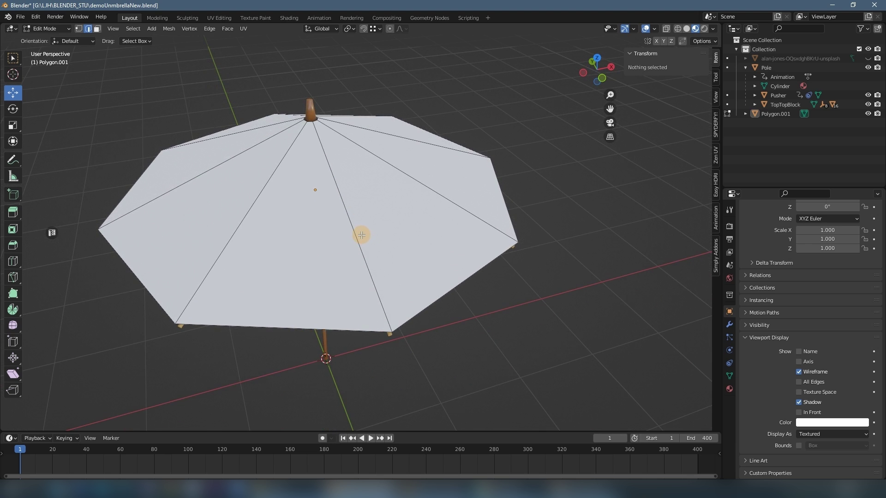
mouse_move(384, 219)
middle_down()
mouse_move(350, 232)
mouse_move(370, 233)
mouse_move(367, 218)
middle_up()
click(351, 228)
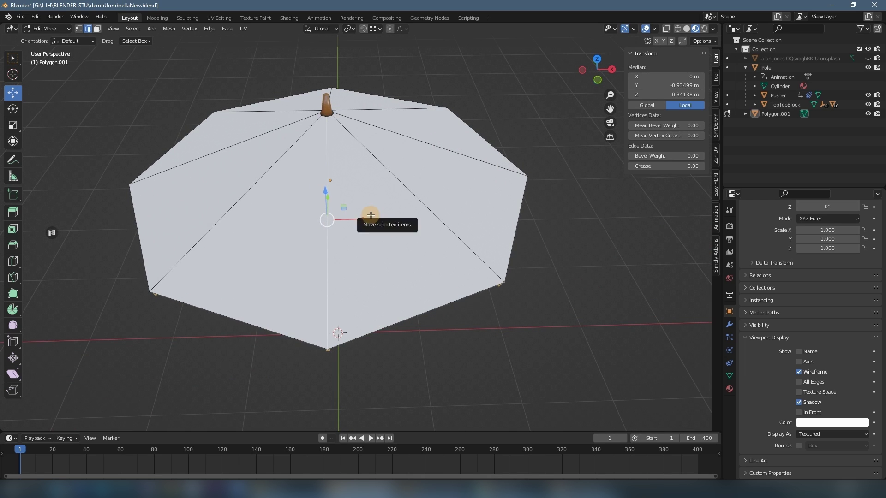
scroll(337, 205, up, 6)
scroll(338, 206, up, 12)
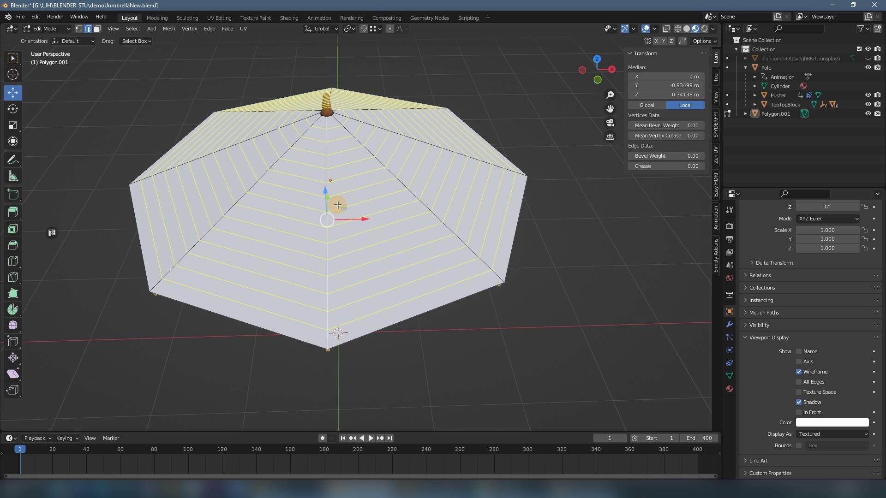
scroll(337, 206, up, 1)
click(338, 205)
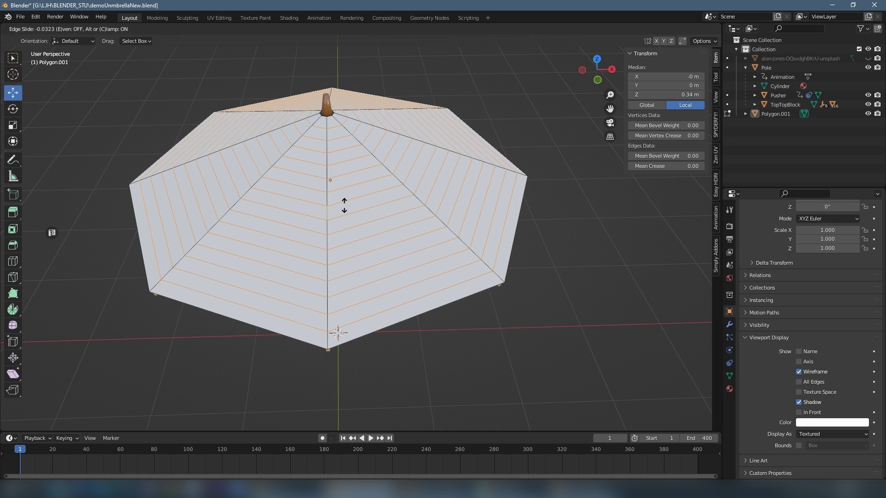
right_click(344, 206)
click(550, 259)
Knife-cut one canopy panel down its centre line, from the apex ring to the outer hem.
middle_drag(528, 267, 516, 285)
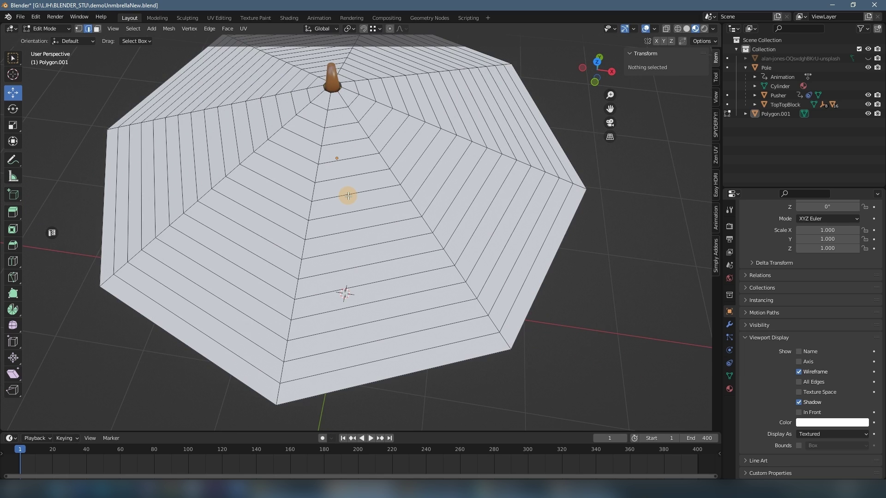
middle_drag(348, 196, 342, 199)
key(k)
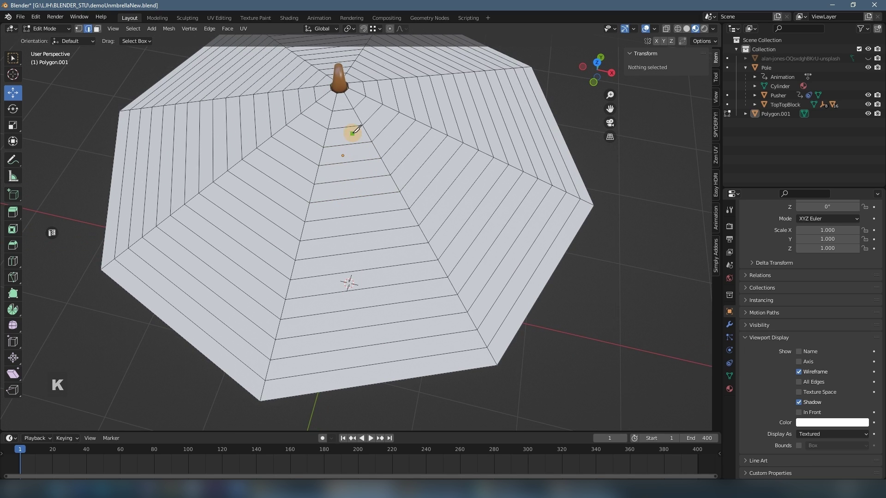
scroll(346, 95, up, 4)
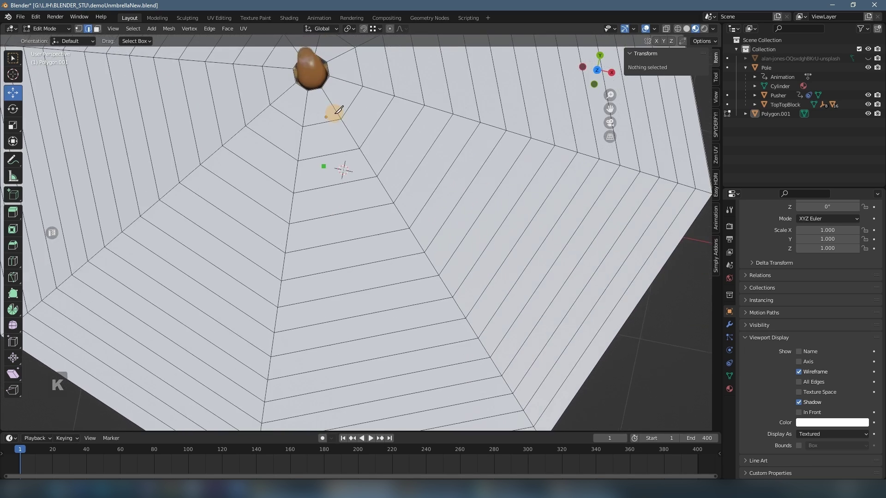
scroll(303, 76, down, 2)
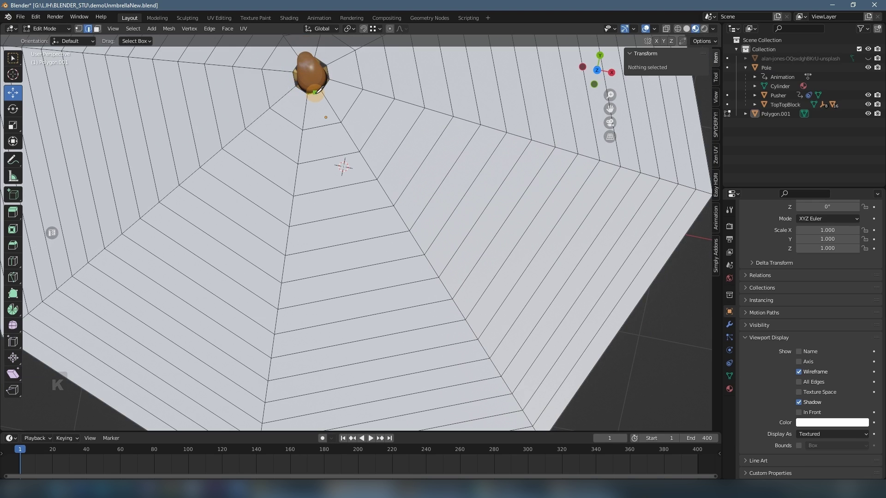
click(315, 92)
scroll(313, 118, down, 2)
scroll(364, 277, down, 1)
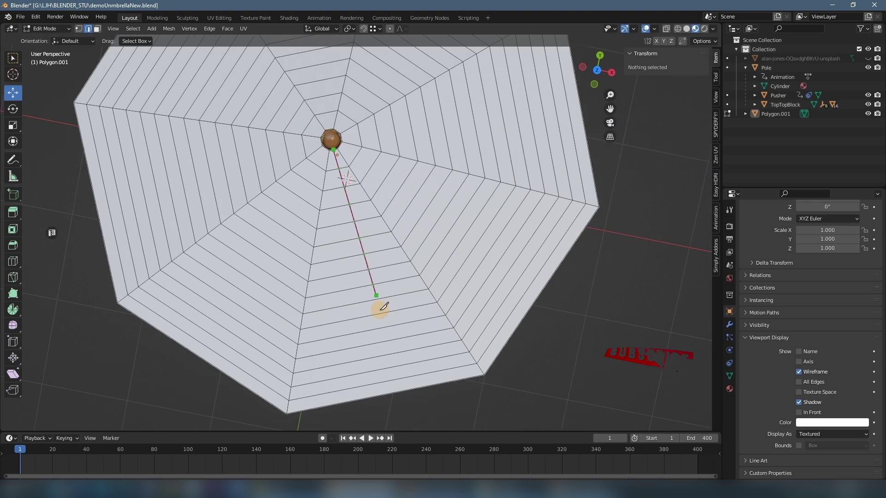
click(389, 396)
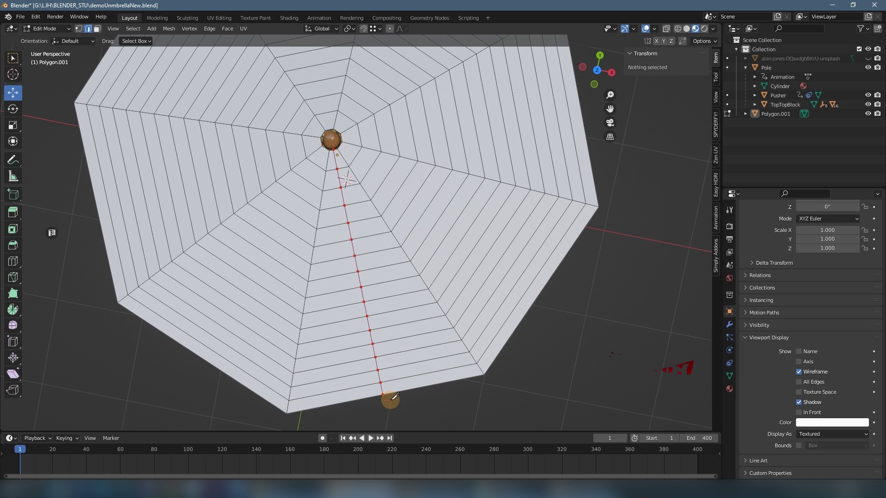
key(Return)
Knife-cut one line down the middle of each half of the panel, from a ring edge near the apex to the hem.
middle_drag(422, 332, 410, 251)
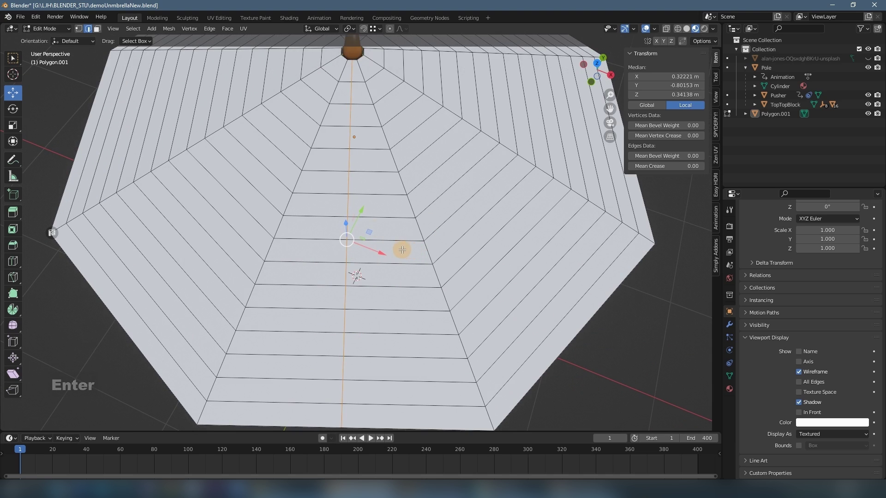
key(k)
middle_drag(353, 140, 353, 147)
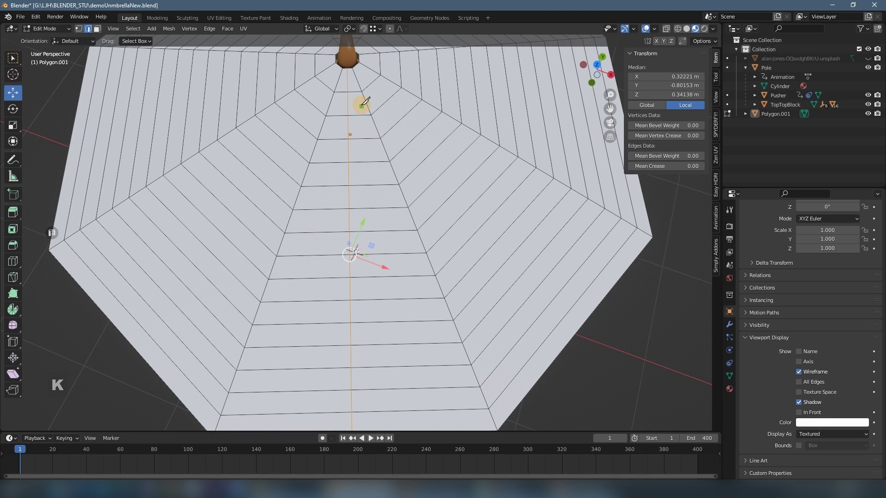
click(354, 91)
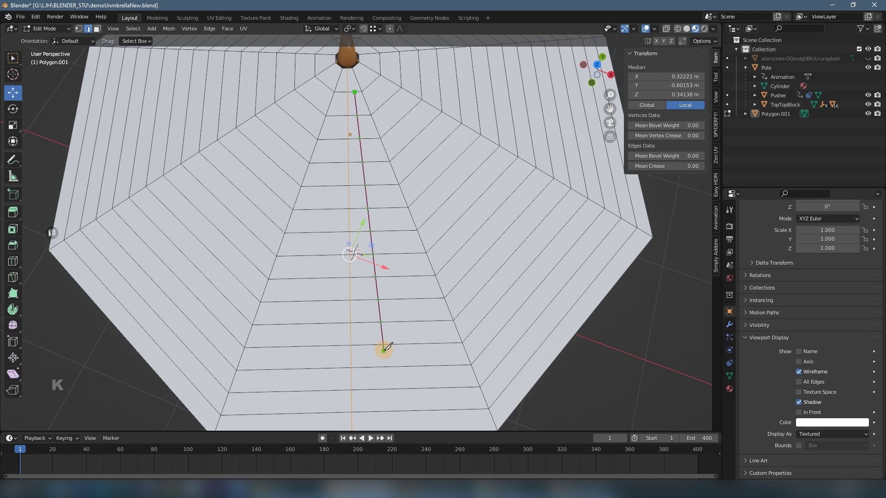
scroll(386, 351, down, 2)
click(409, 395)
key(Return)
key(k)
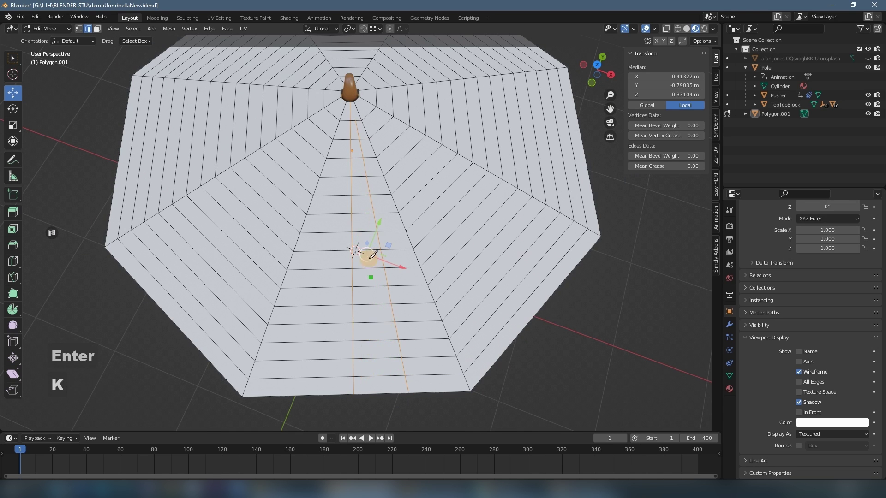
click(345, 121)
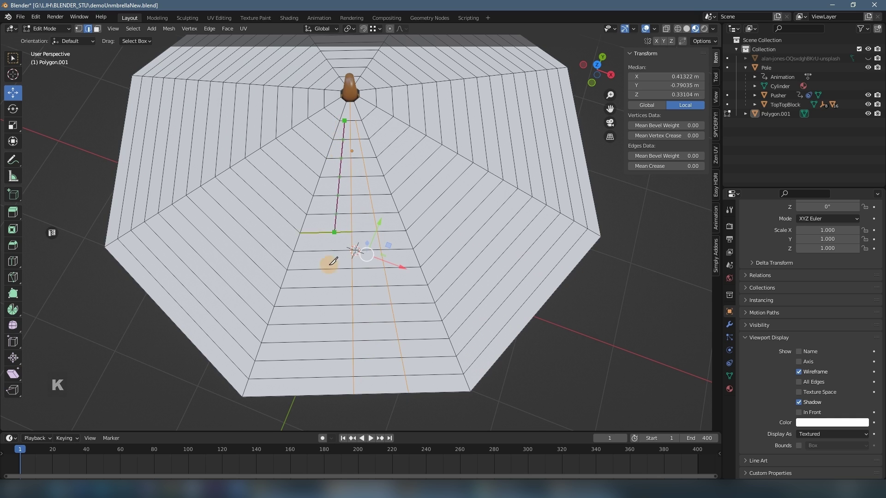
click(300, 411)
key(Return)
Knife-cut two more lines in the panel's right half, one on each side of its existing cut, from slightly below the apex to the hem.
key(k)
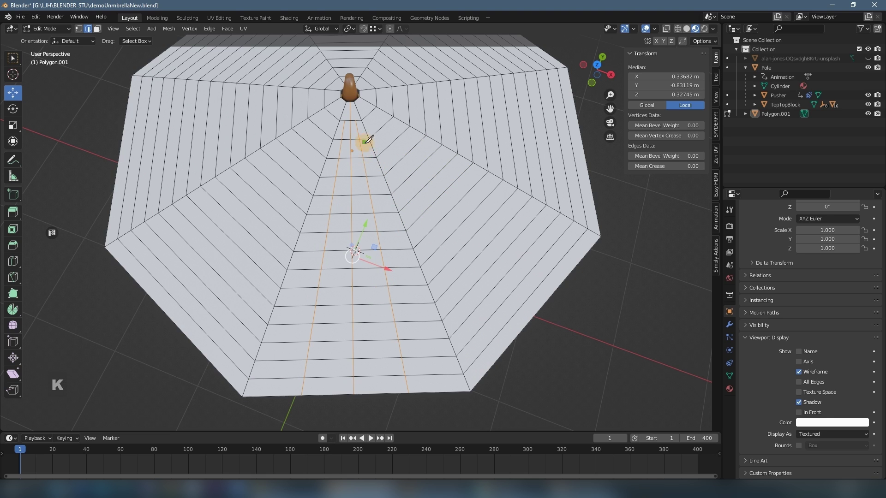
click(371, 158)
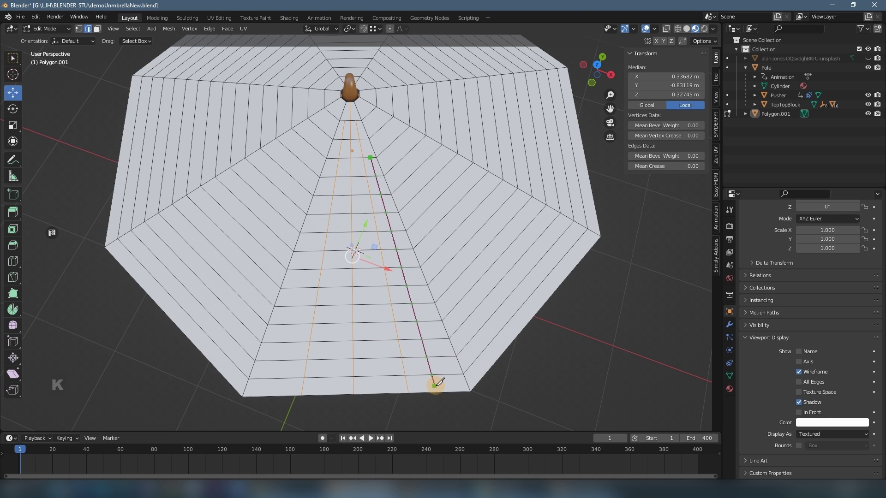
key(Return)
key(k)
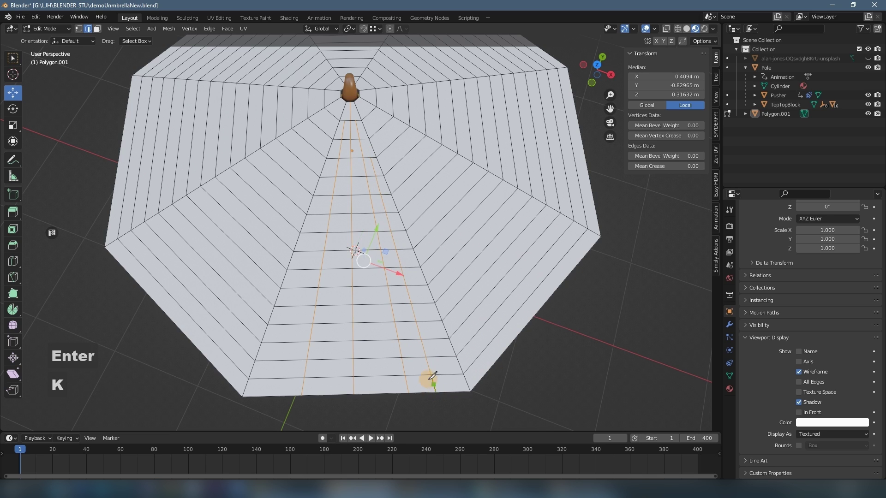
click(357, 158)
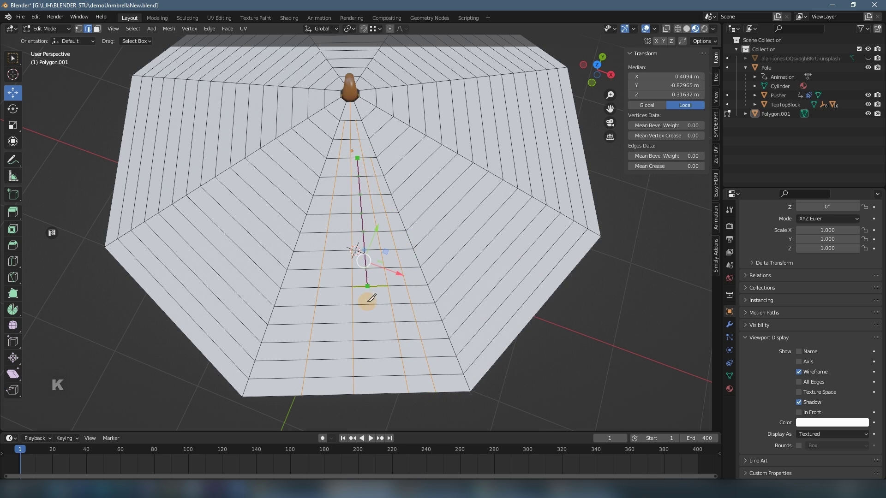
click(382, 409)
key(Return)
Knife-cut two matching lines in the panel's left half, one on each side of its existing cut, down to the hem.
key(k)
click(344, 157)
click(327, 426)
key(Return)
key(k)
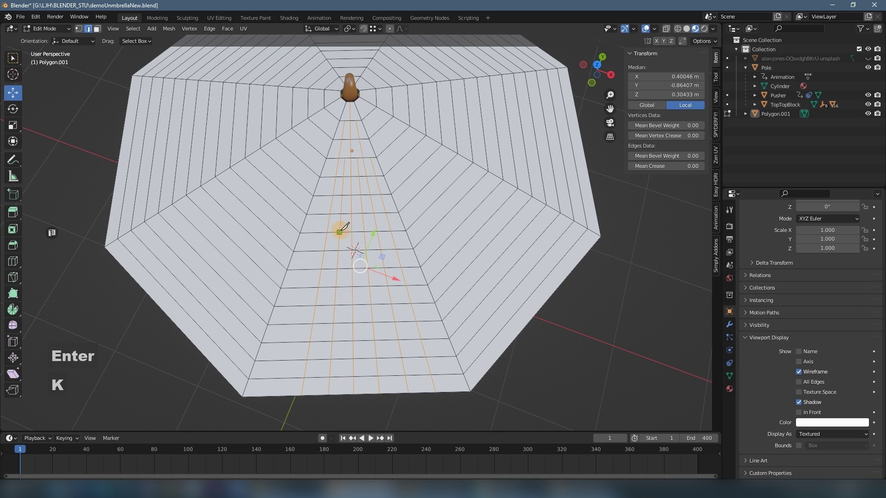
click(331, 159)
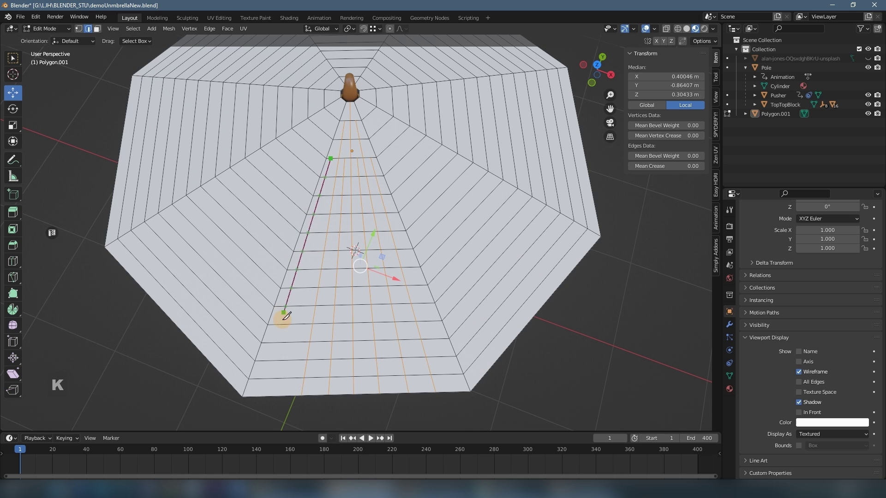
click(272, 405)
key(Return)
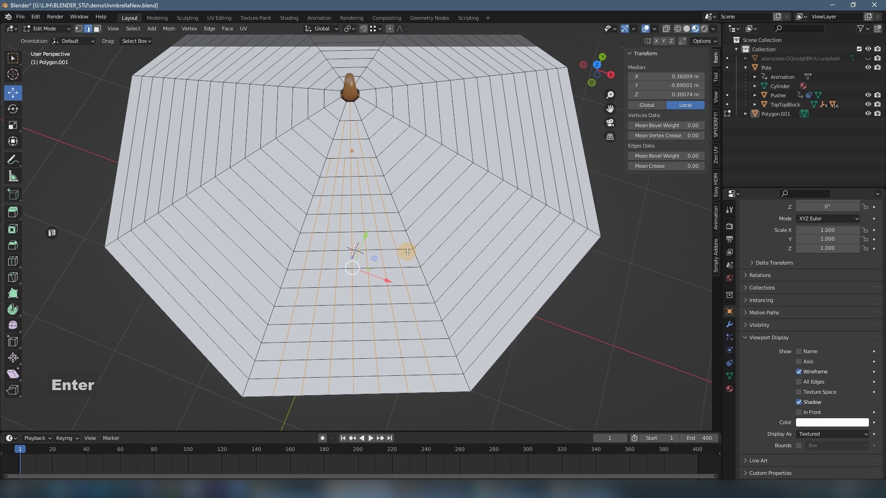
Knife-cut the two strips nearest the panel's right seam down their middles, starting lower on the panel and ending at the hem.
key(k)
scroll(396, 234, up, 2)
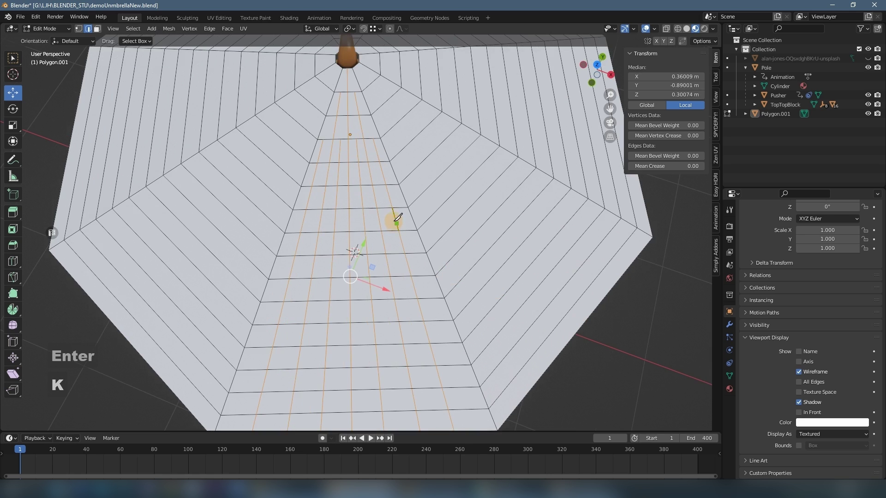
click(393, 185)
scroll(460, 396, down, 1)
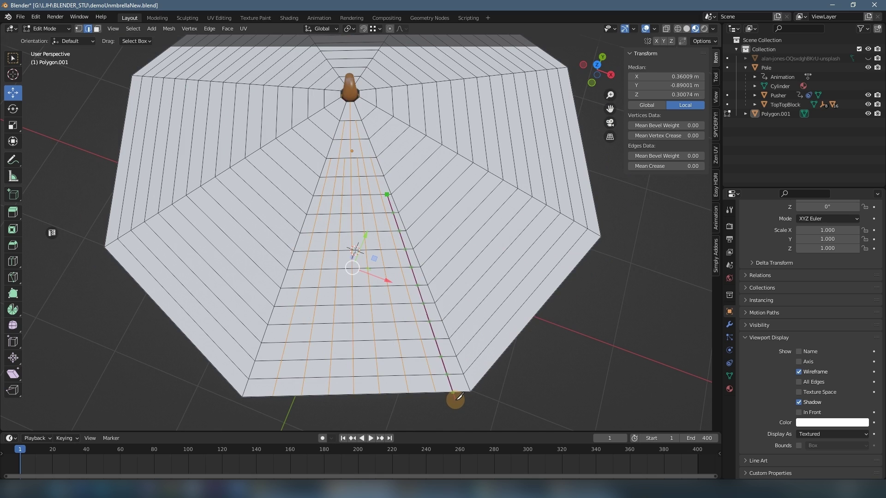
click(457, 395)
key(Return)
key(k)
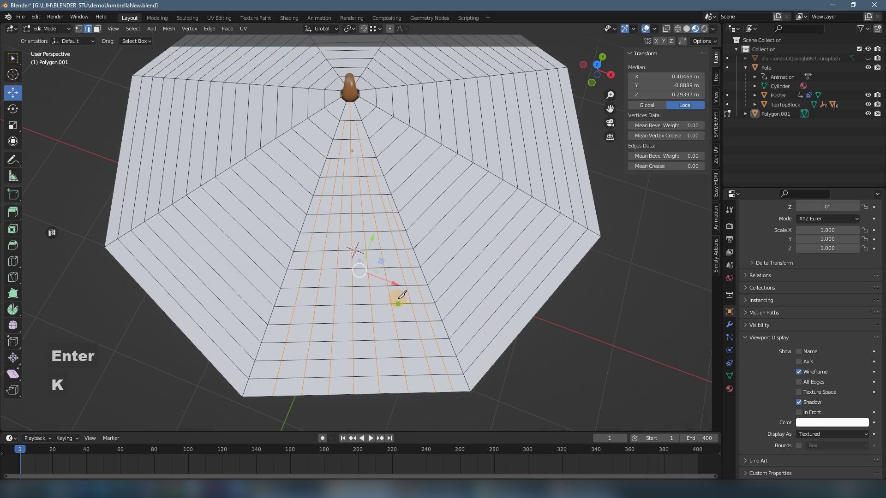
click(376, 195)
click(430, 405)
key(Return)
key(Return)
Knife-cut the two uncut strips just right of the panel's centre line down their middles, from about a third of the way down to the hem.
key(k)
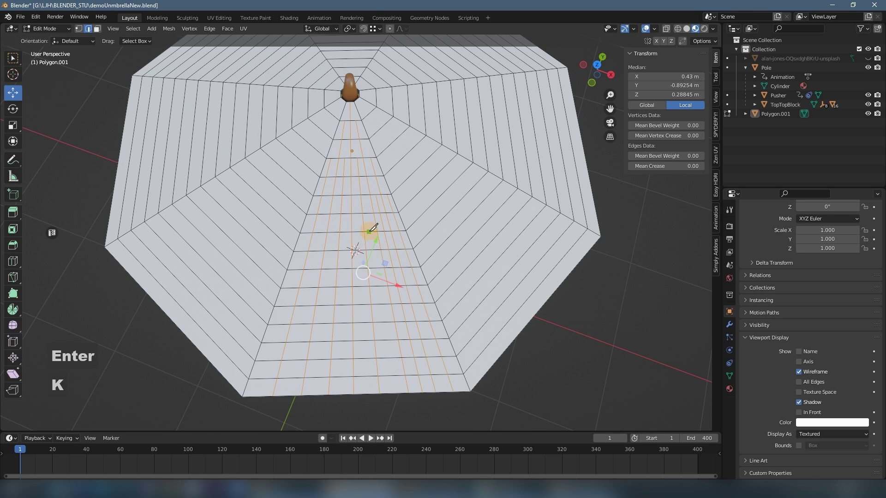
click(367, 195)
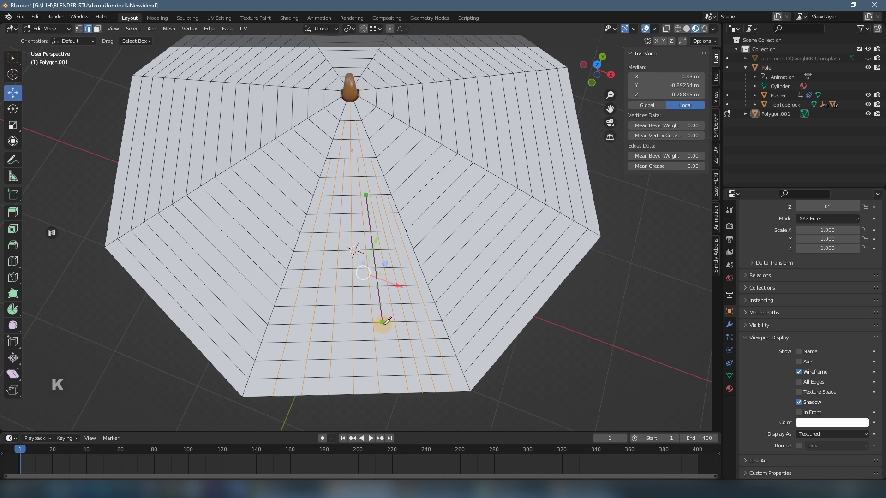
click(395, 393)
key(Return)
key(k)
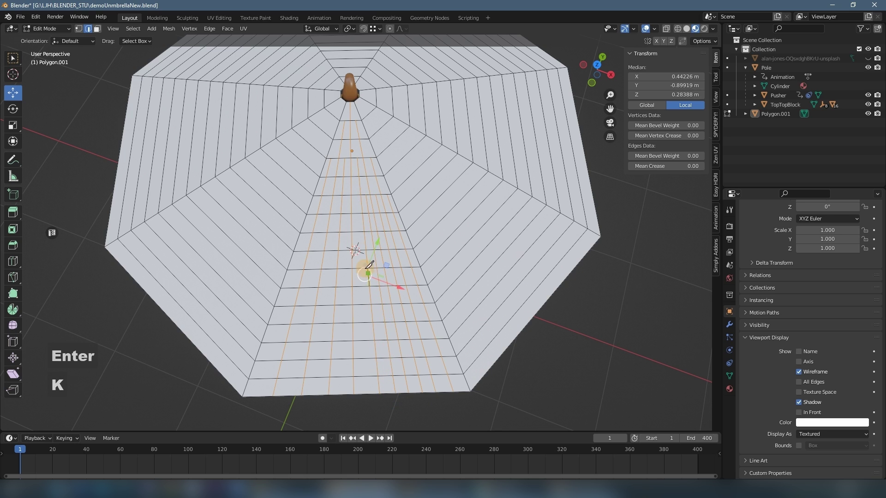
click(356, 194)
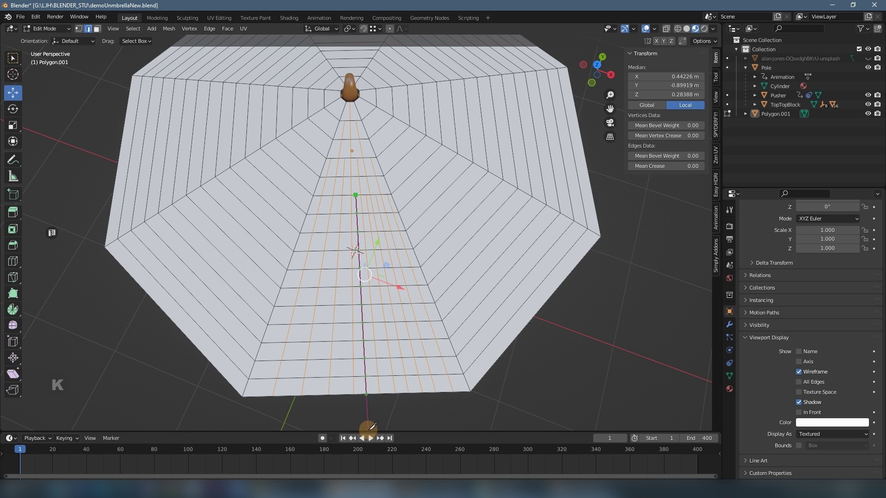
click(368, 417)
key(Return)
Knife-cut two matching strips just left of the panel's centre line, starting on the same ring edge and ending at the hem.
key(k)
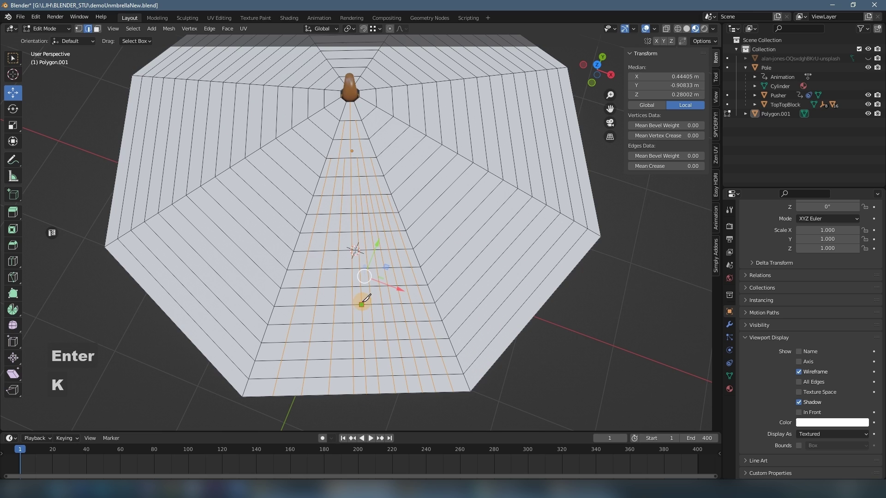
click(347, 194)
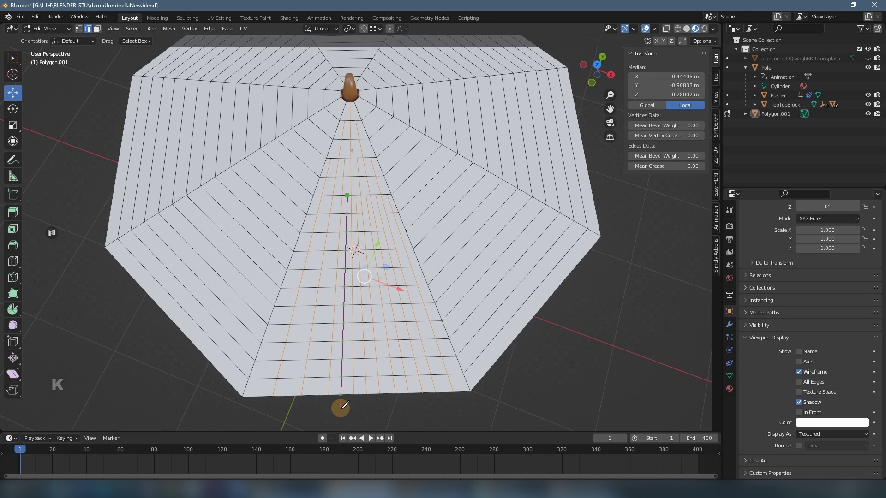
click(345, 405)
key(Return)
key(k)
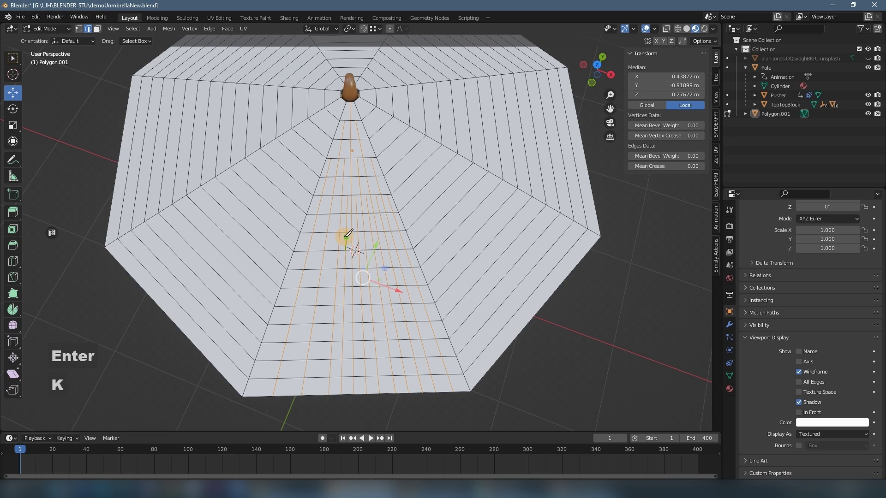
click(340, 196)
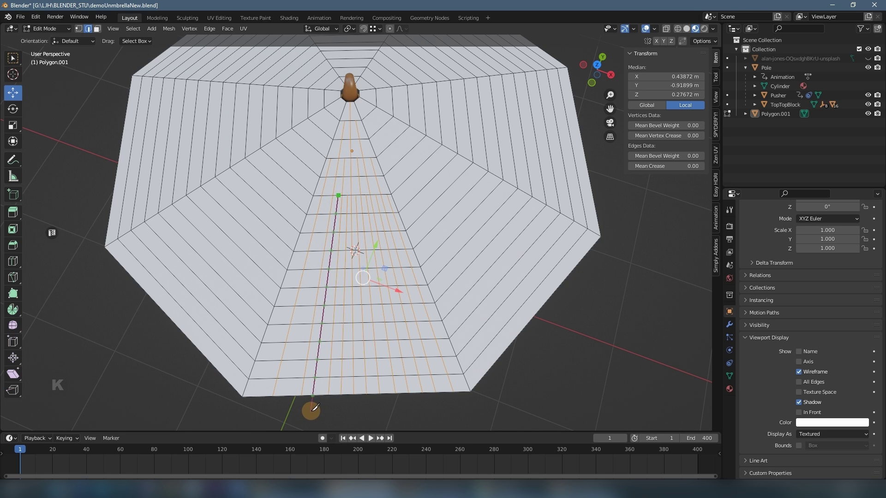
click(318, 406)
key(Return)
Knife-cut the two strips nearest the panel's left seam down their middles to the hem, then clear the selection of the cut edges.
key(k)
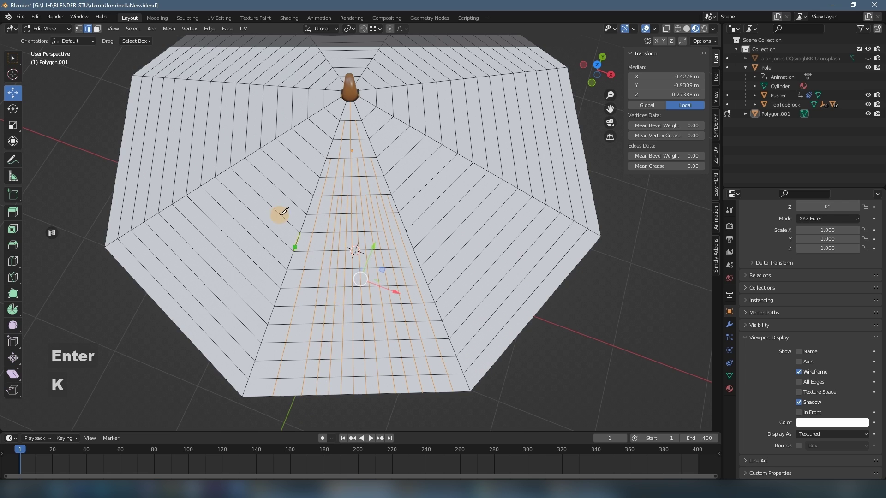
click(328, 195)
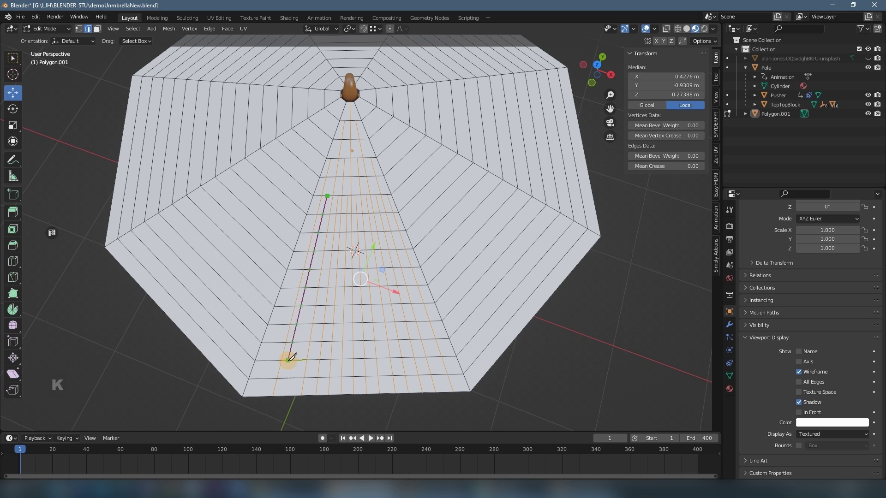
click(289, 397)
key(Return)
key(k)
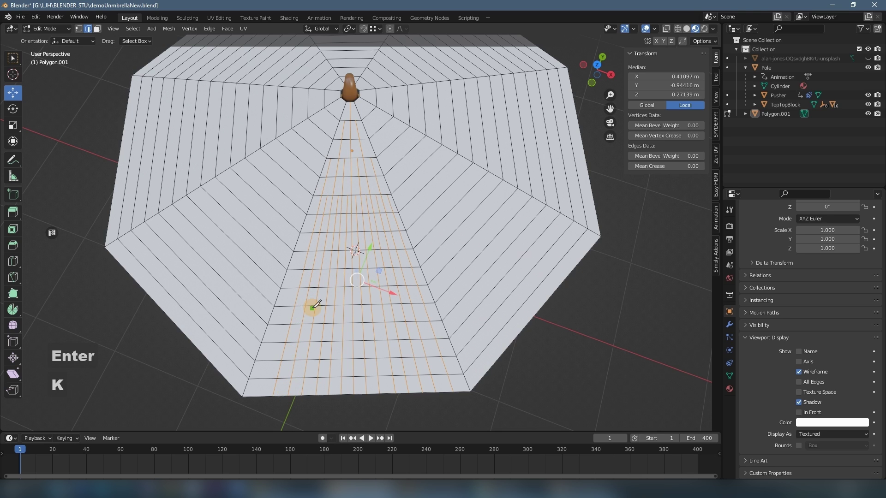
click(318, 195)
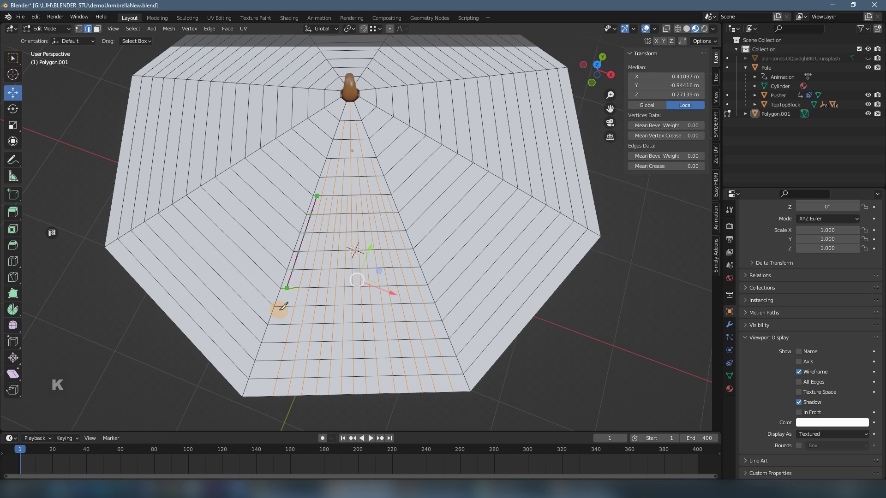
click(257, 408)
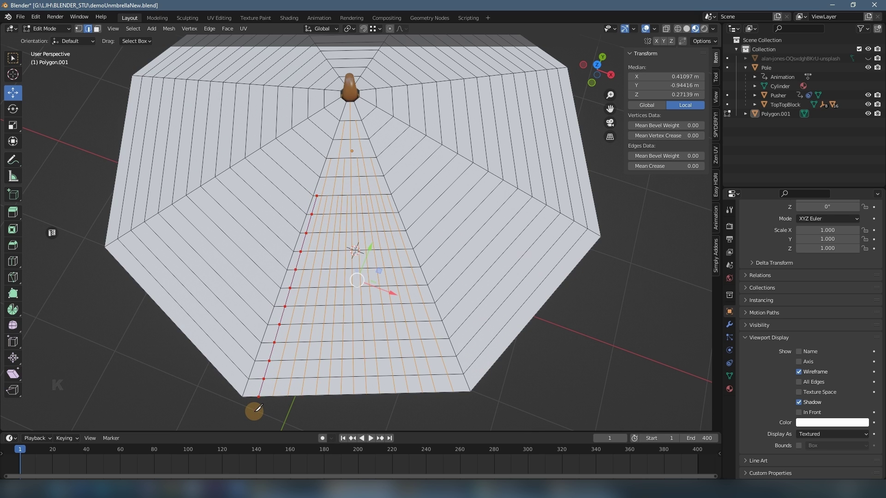
key(Return)
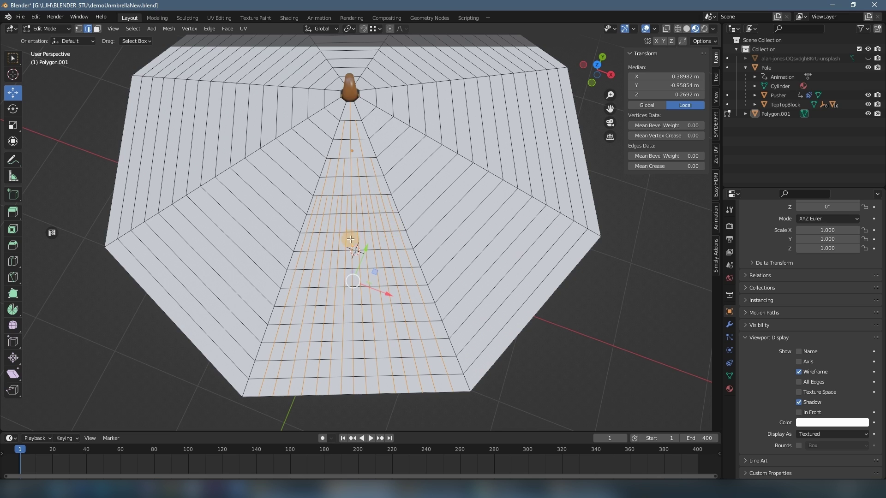
click(168, 318)
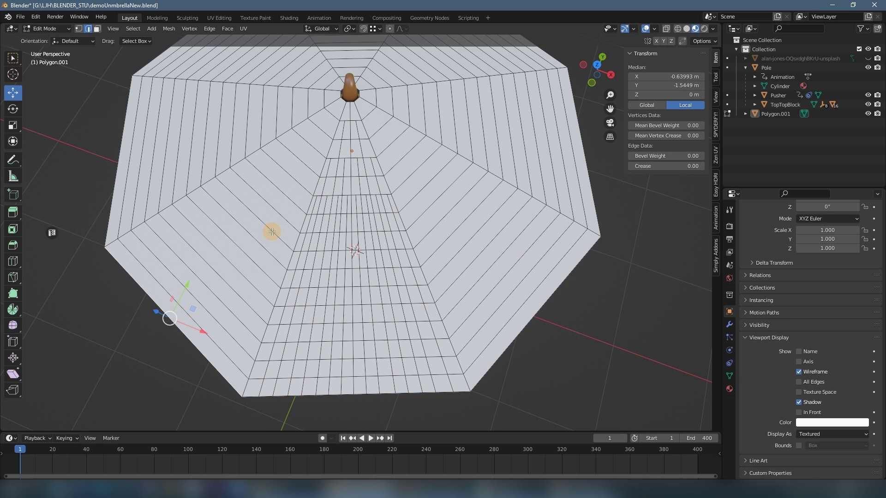
middle_drag(363, 146, 367, 172)
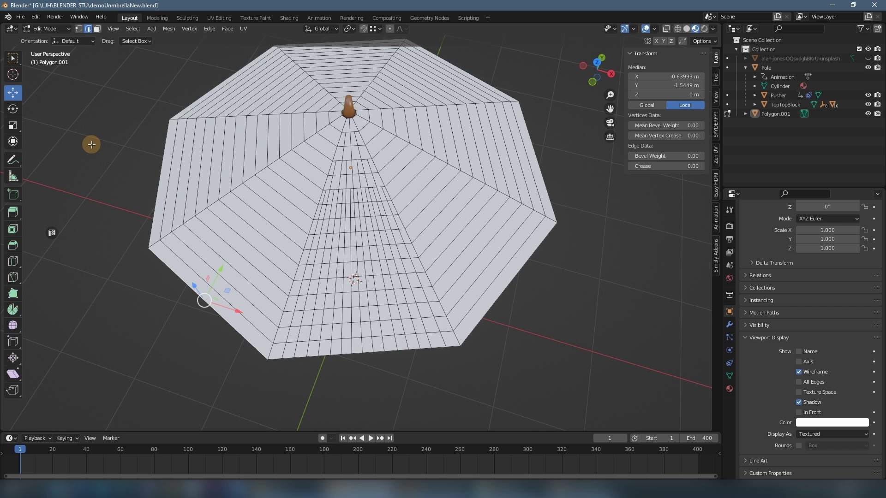
In top view with face selection, delete the four canopy panels on the positive Y side of the X axis.
key(Home)
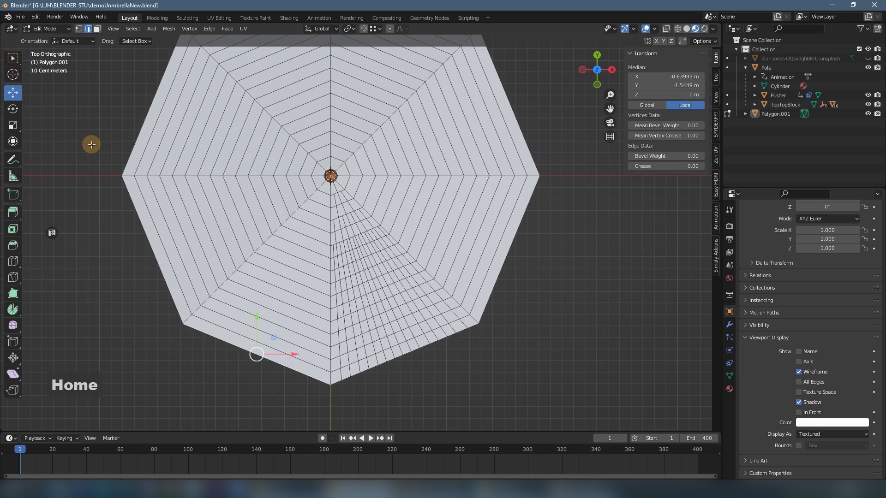
click(97, 29)
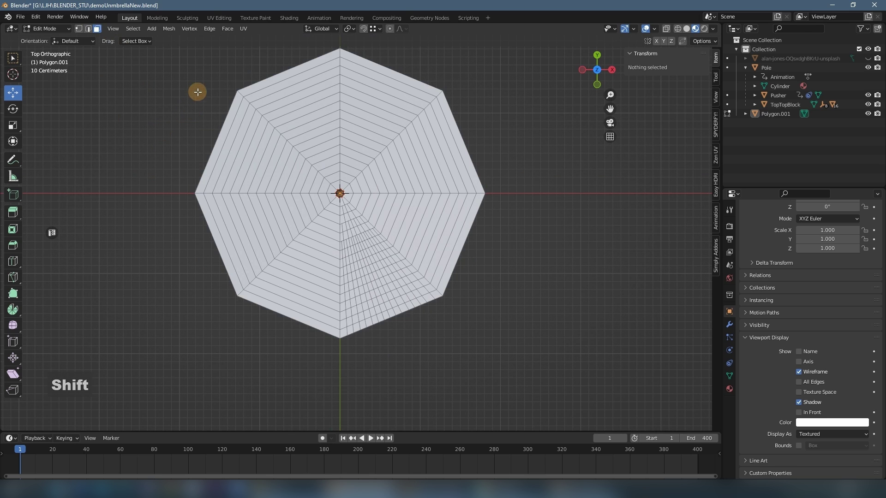
scroll(194, 65, down, 1)
drag(169, 71, 470, 196)
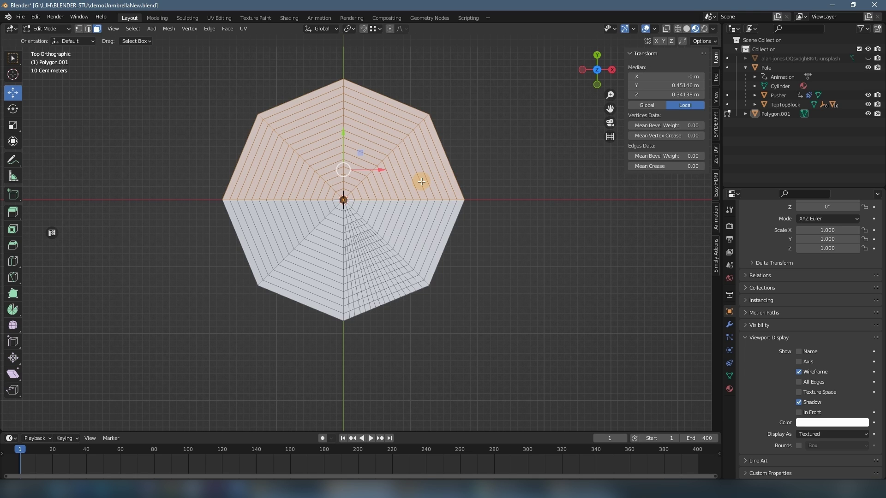
key(Delete)
click(403, 187)
Delete the faces of the three other uncut panels, keeping only the knife-cut panel, and return to Object Mode.
drag(177, 155, 340, 350)
key(Delete)
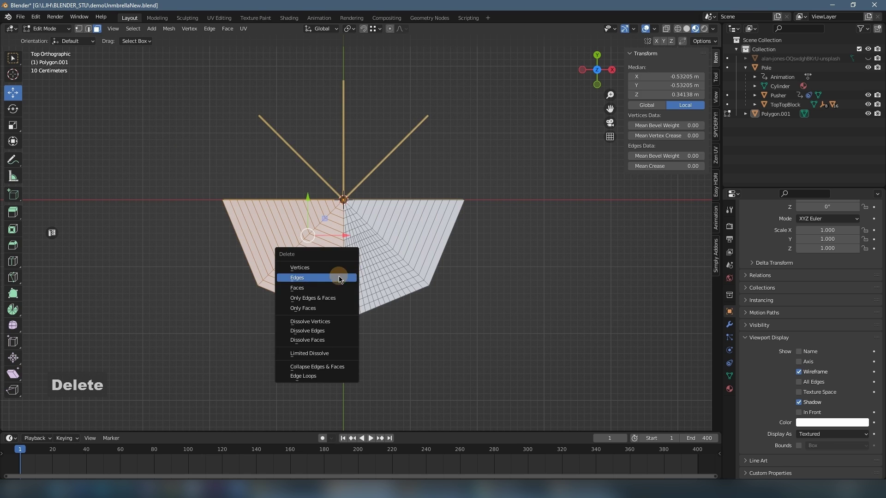
click(319, 287)
drag(491, 211, 369, 164)
drag(472, 203, 354, 168)
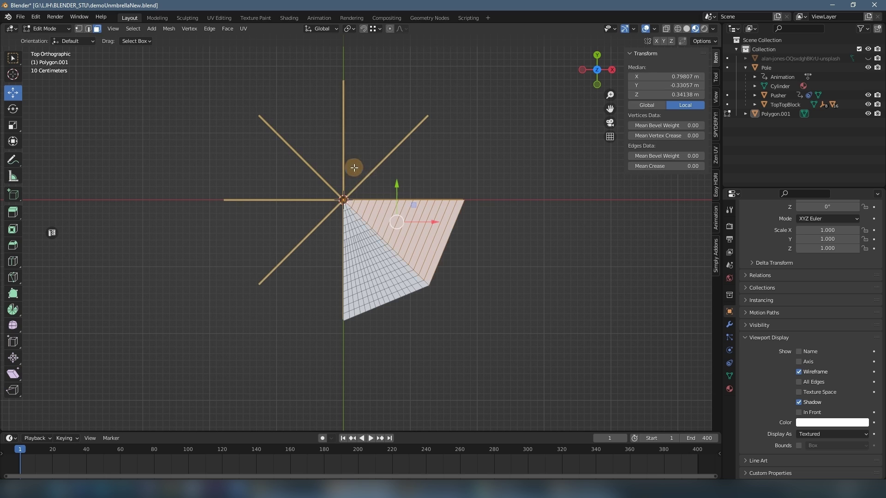
key(Delete)
click(377, 170)
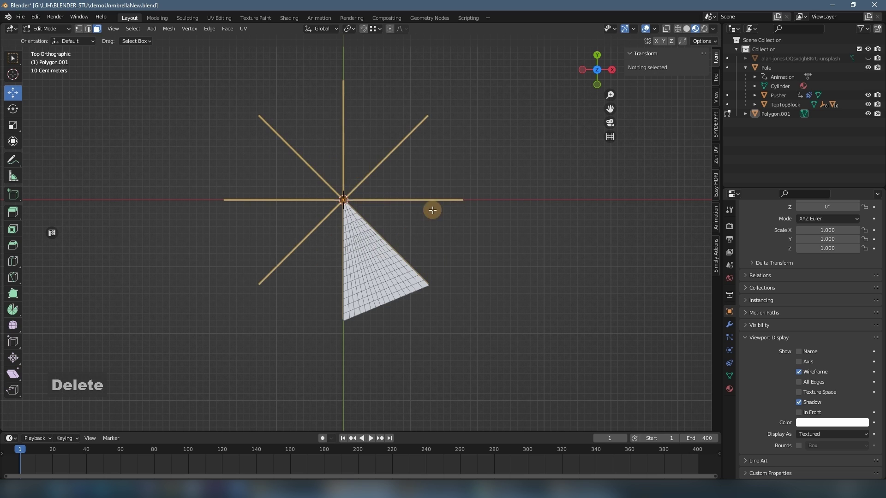
key(Tab)
middle_drag(461, 242, 356, 212)
middle_drag(385, 240, 395, 195)
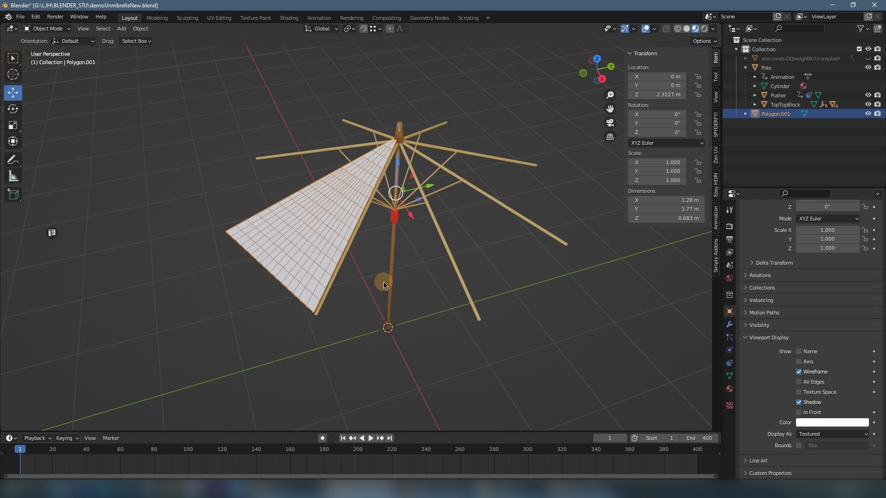
Duplicate the cut panel in place and rotate the copy by -45° in top view.
key(KP_Home)
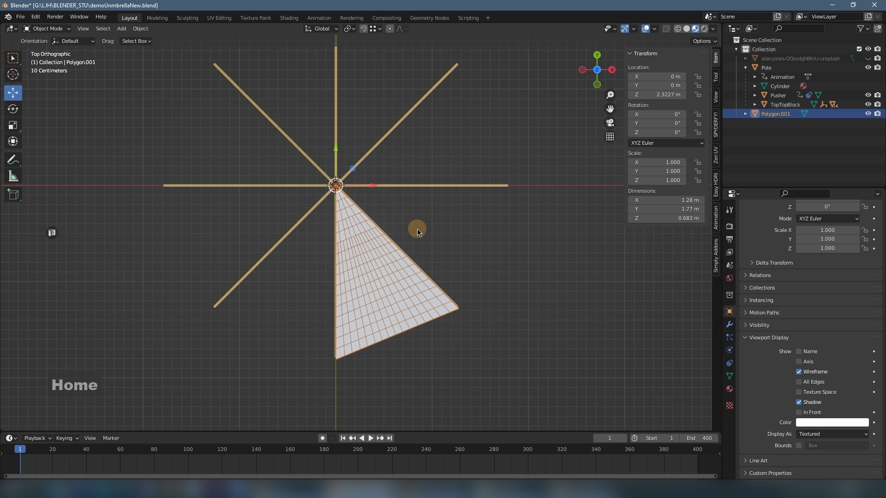
key(shift+d)
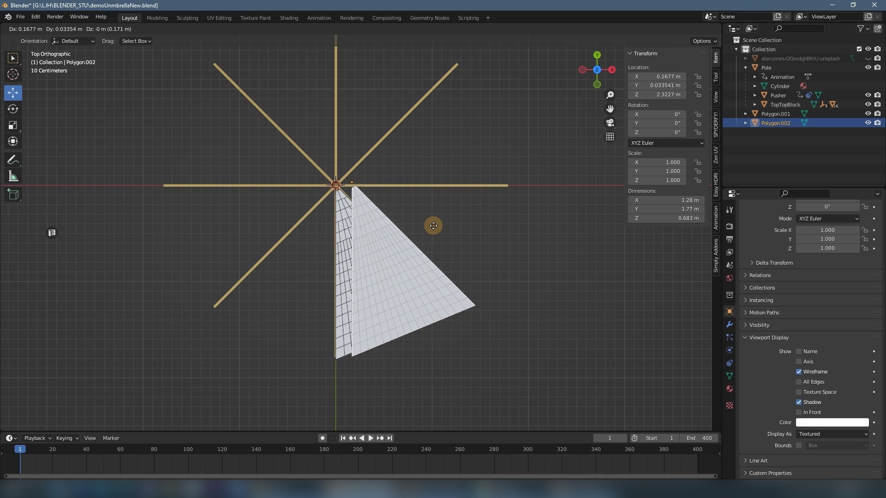
key(Escape)
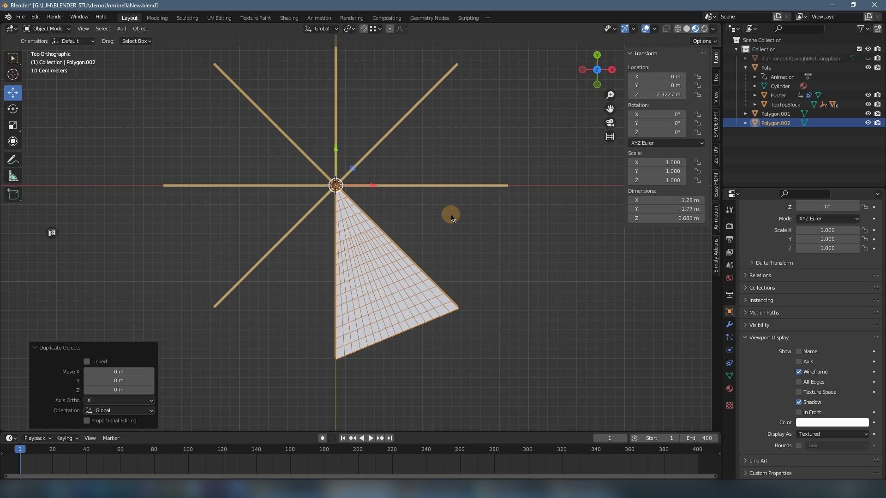
key(r)
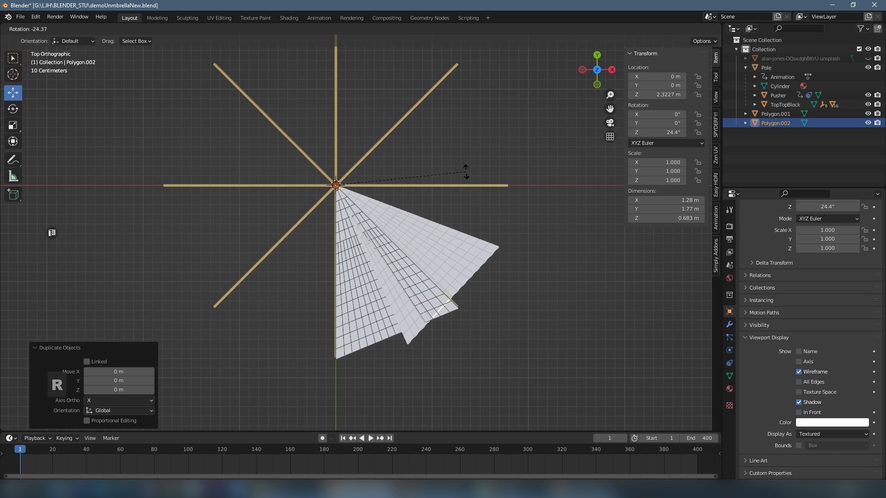
key(minus)
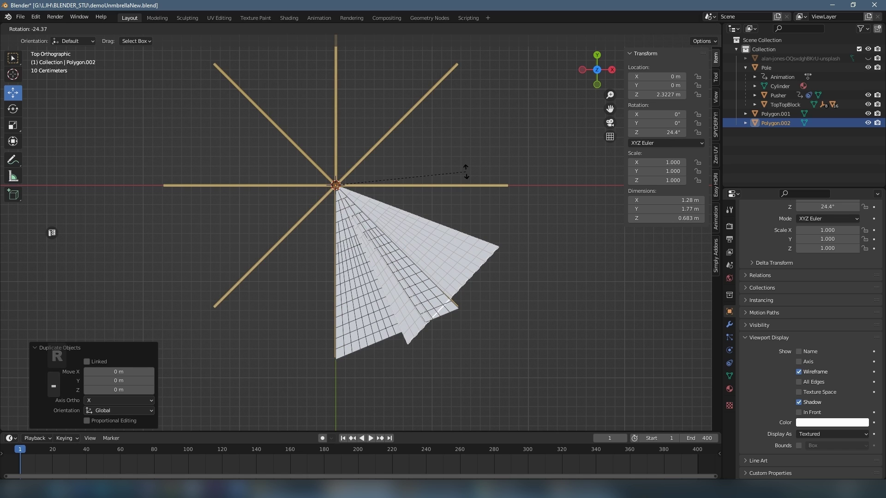
text(45)
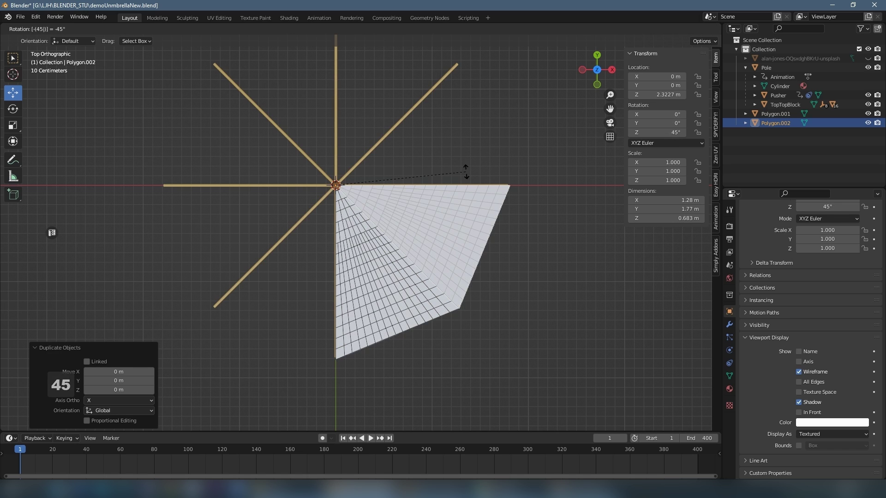
key(Return)
middle_drag(515, 255, 476, 259)
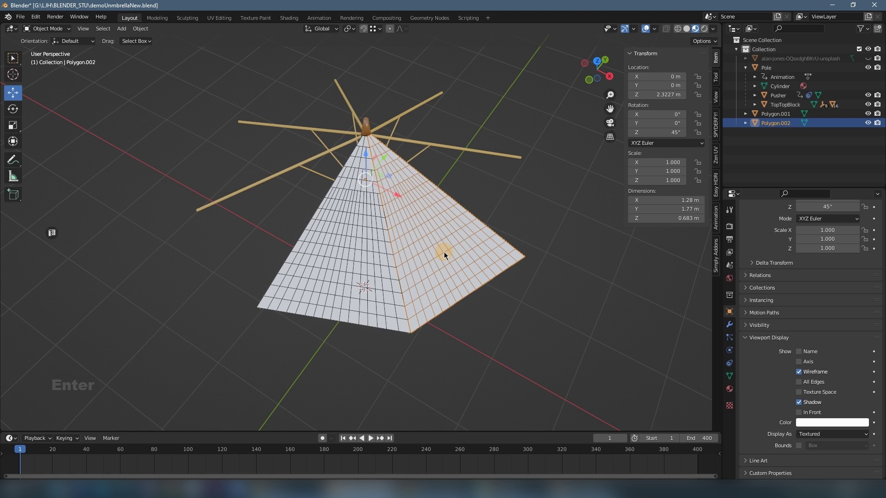
Repeat the panel copy's last rotation twice in top view.
key(KP_7)
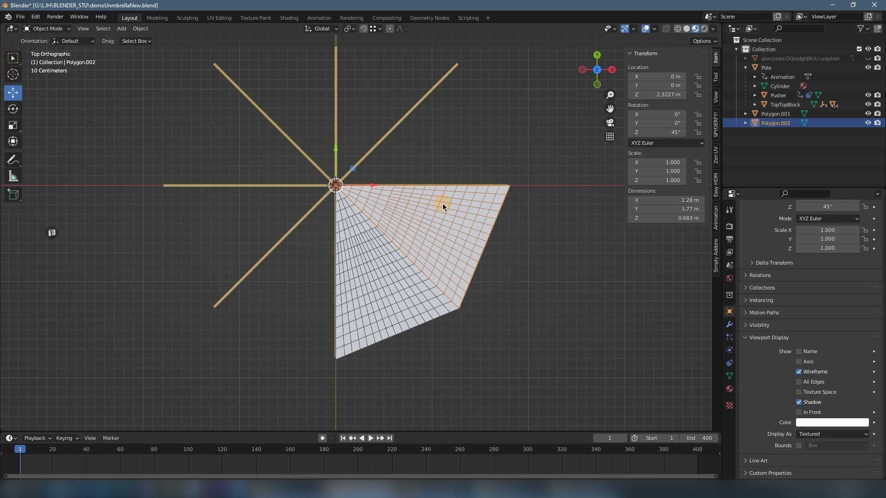
key(shift+r)
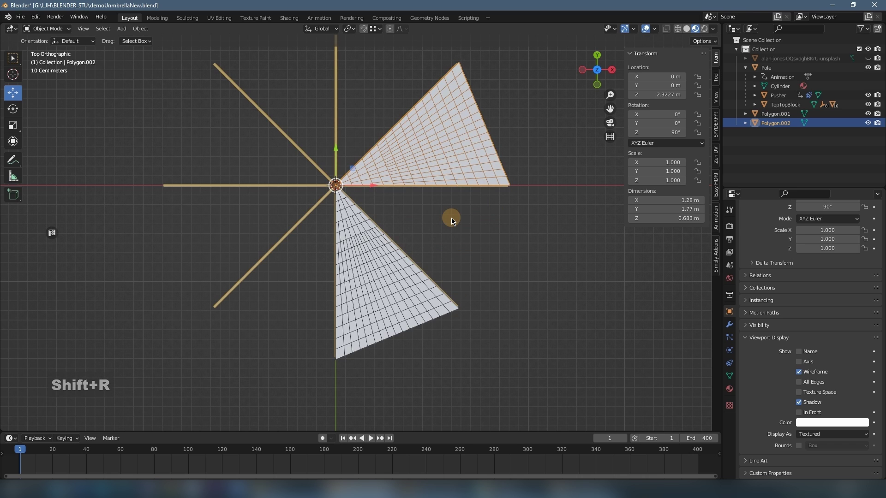
key(shift+r)
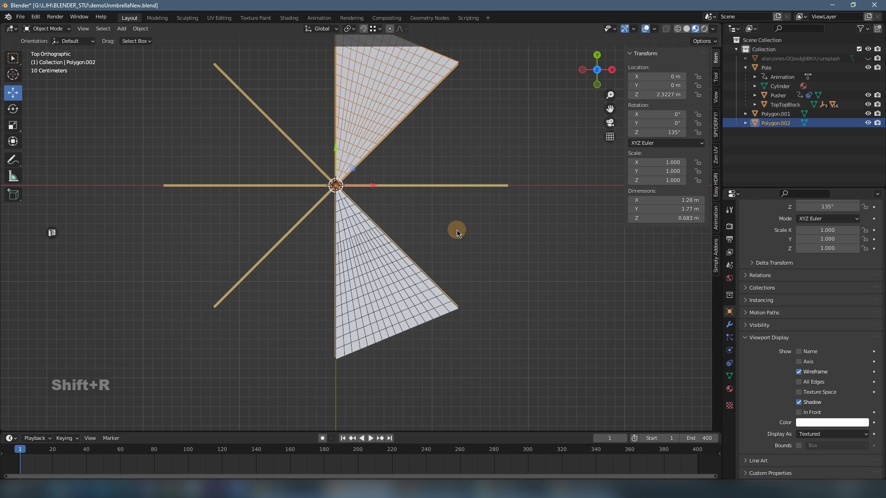
Delete the rotated panel copy and reselect the original cut panel.
key(Delete)
click(374, 304)
middle_drag(483, 267, 393, 226)
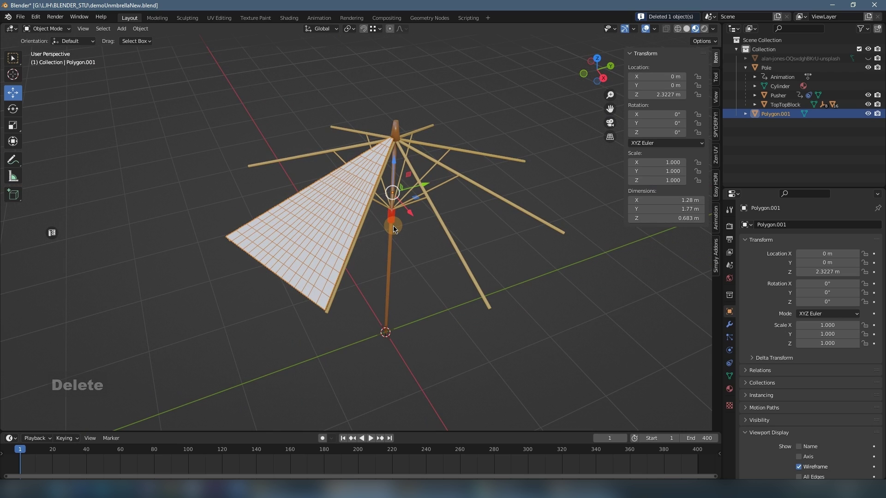
key(Home)
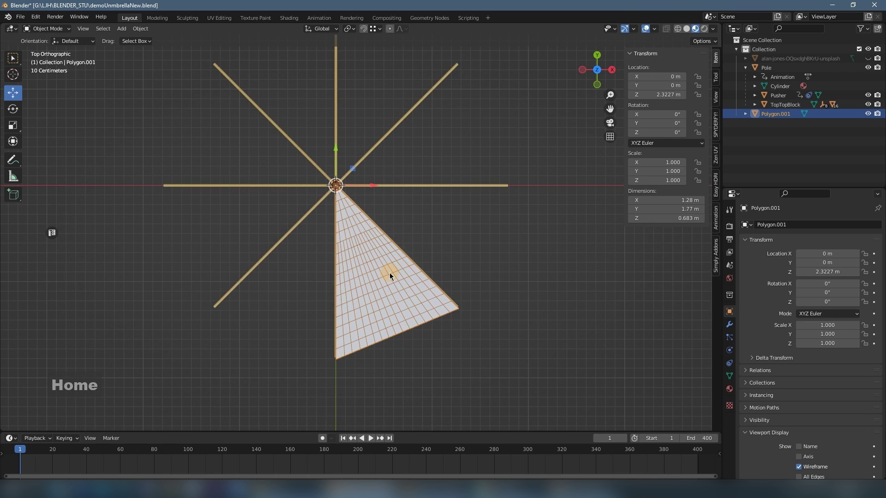
Duplicate the cut canopy panel in place and rotate the copy by -45° in top view.
key(shift+d)
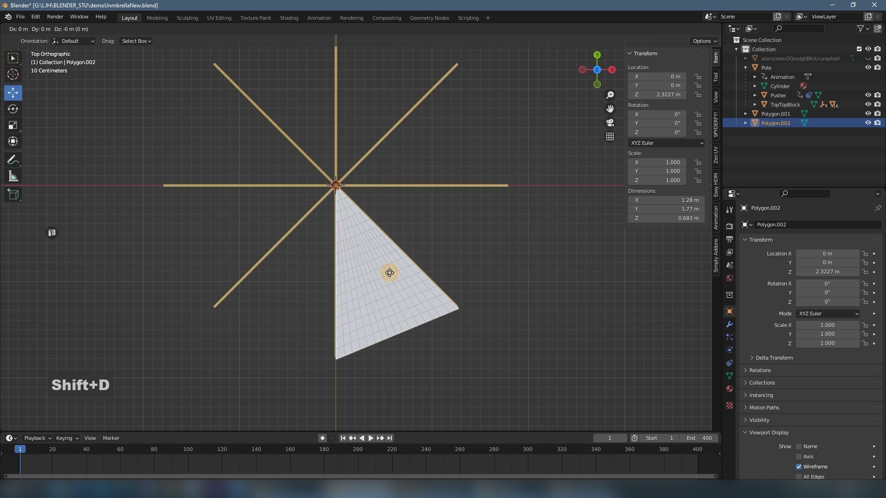
key(r)
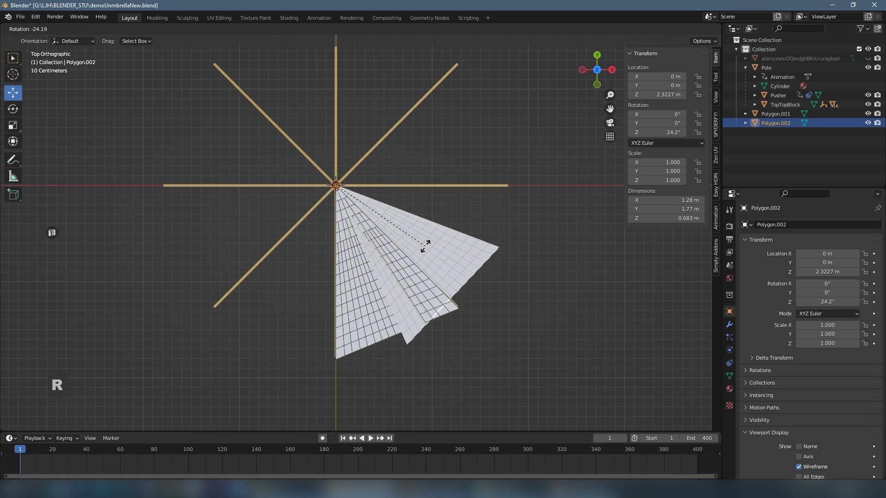
text(45)
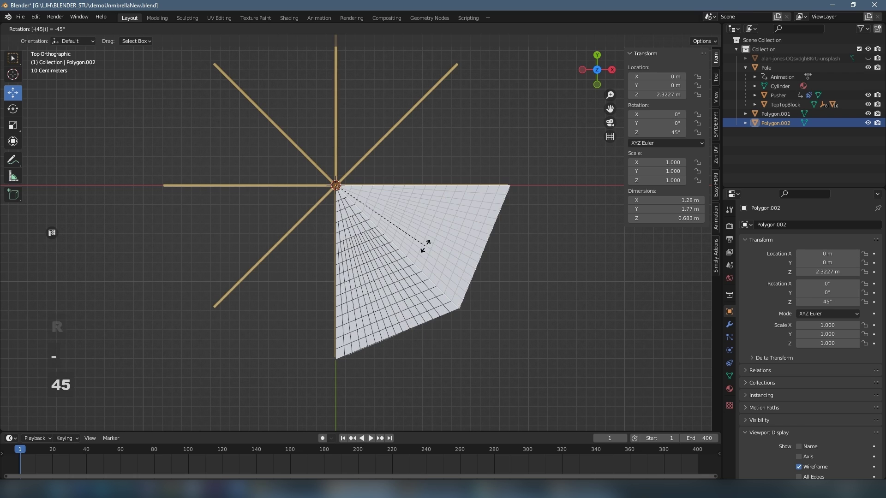
key(Return)
click(522, 233)
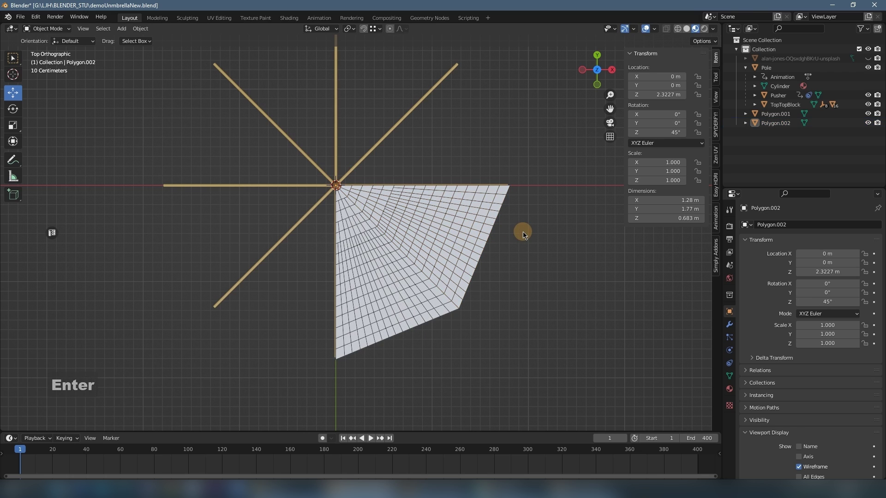
Repeat the duplicate-and-rotate operation from the newest panel until eight panels close the ring around the pole.
click(469, 228)
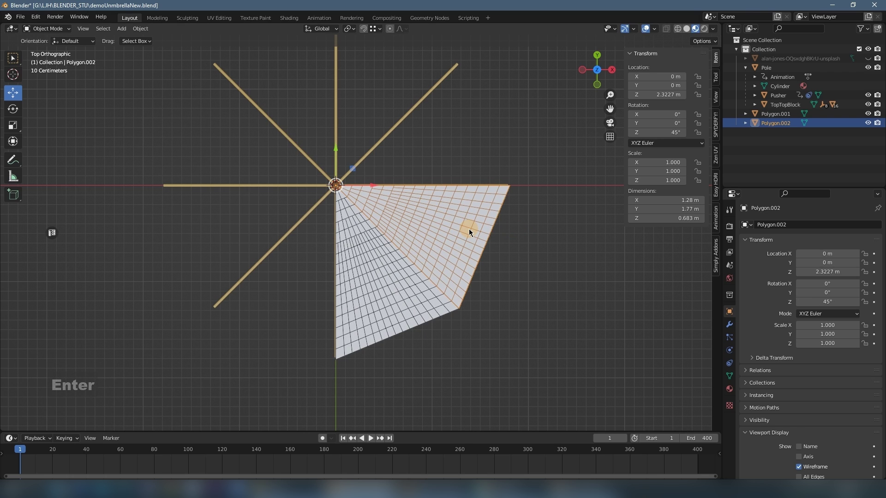
key(shift+r)
key(shift+r)
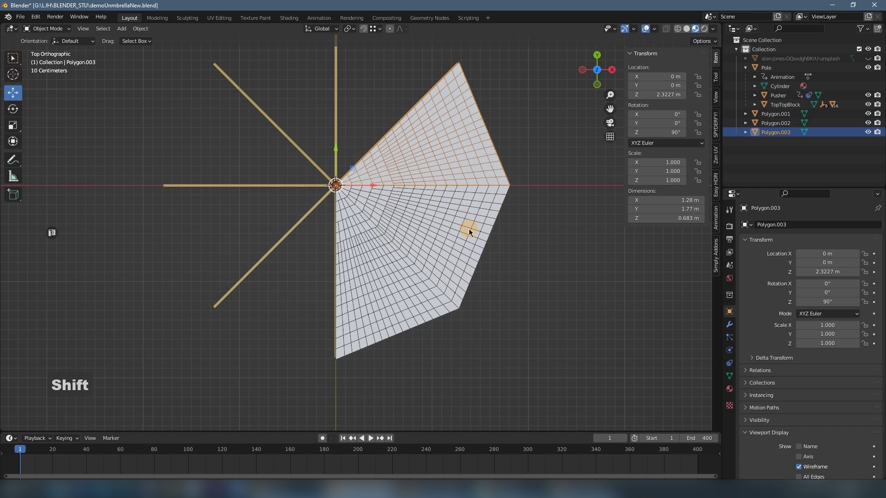
key(shift+r)
key(shift+r)
key(shift+r)
key(shift+r)
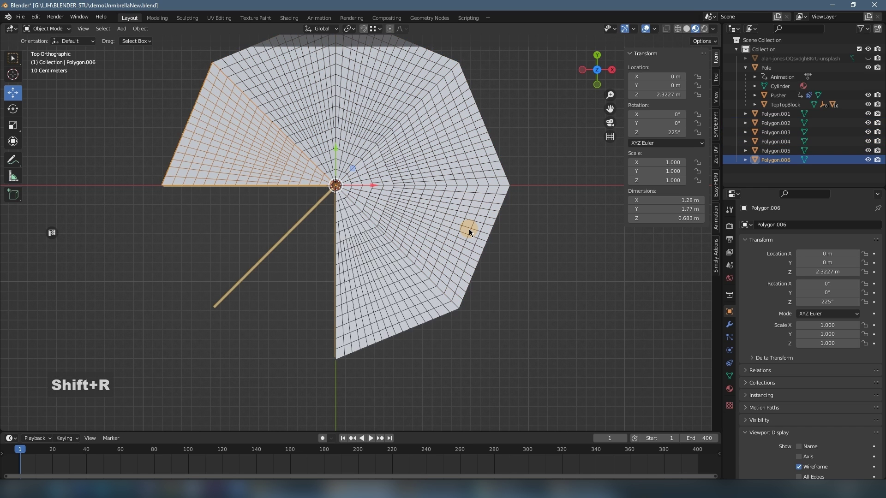
click(511, 278)
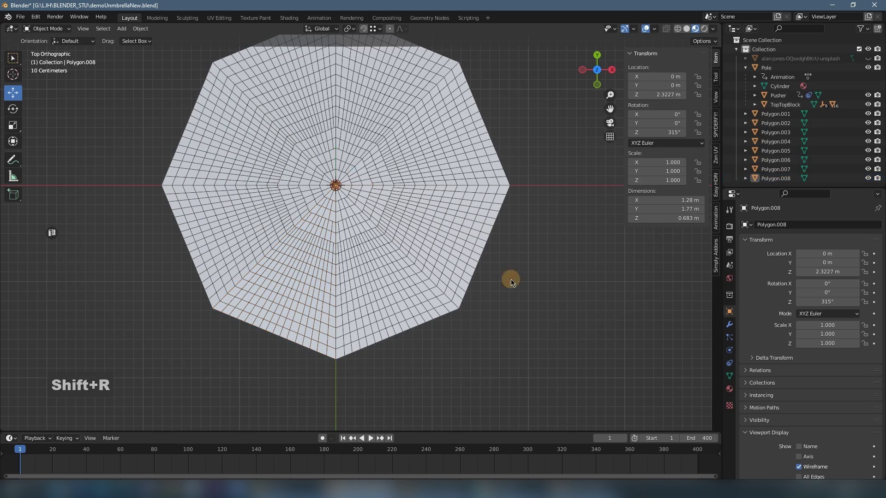
middle_drag(466, 342, 369, 248)
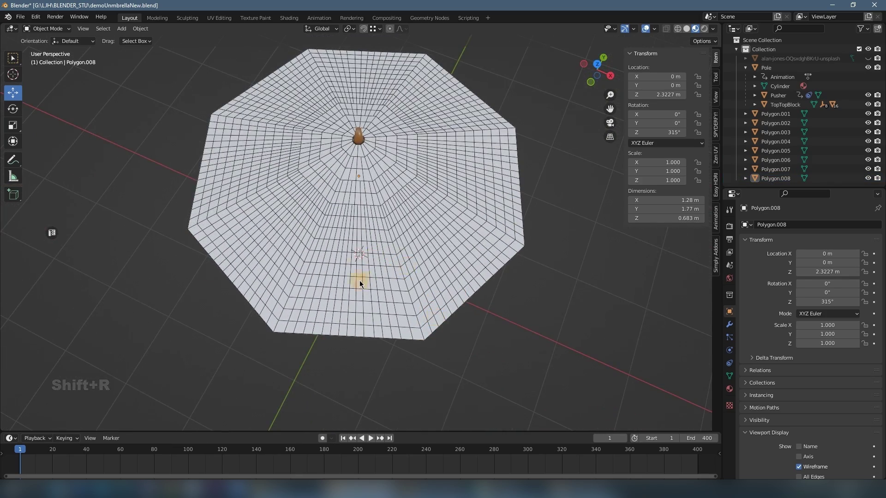
middle_drag(419, 273, 447, 284)
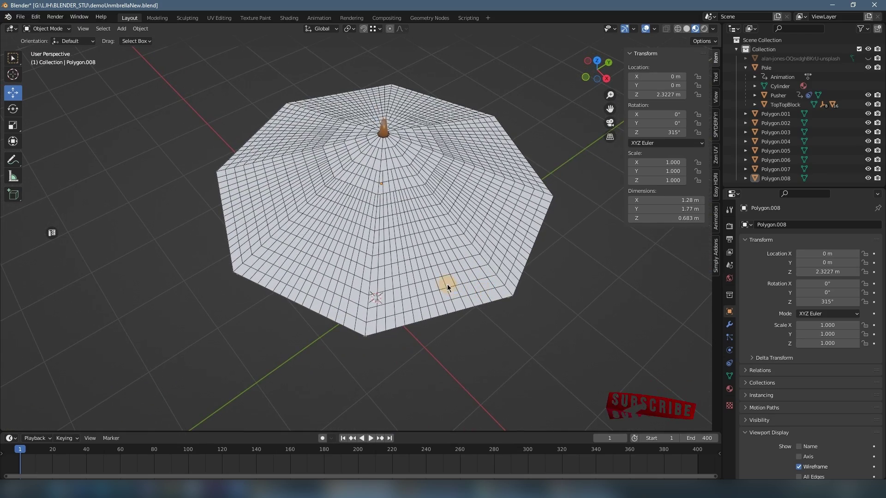
click(436, 242)
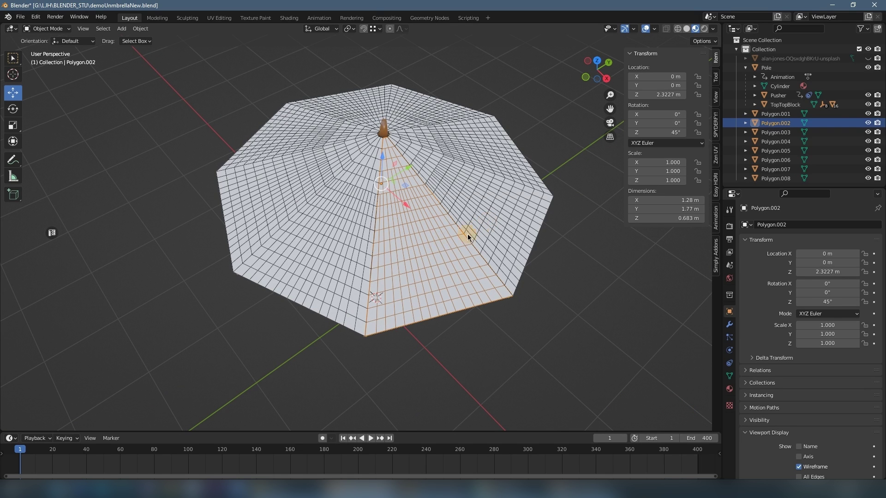
click(559, 286)
click(442, 287)
click(565, 277)
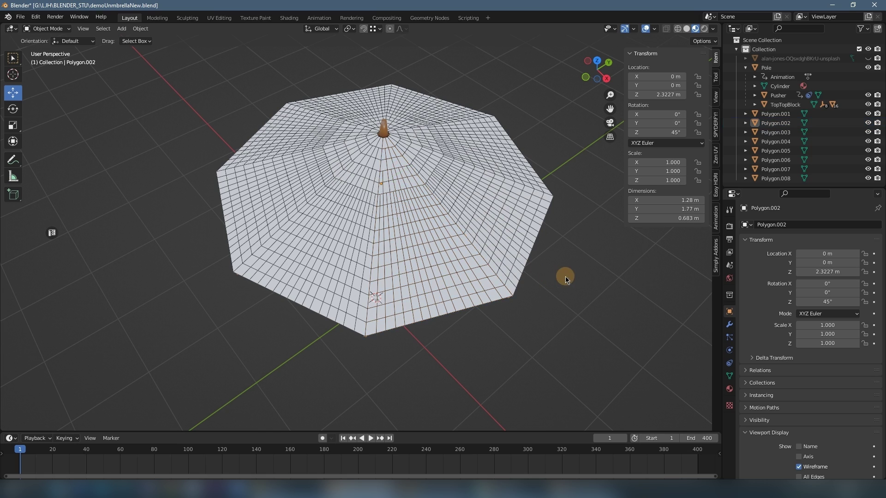
Select all eight canopy panels, with the original panel as the active one, and join them into one object.
click(463, 293)
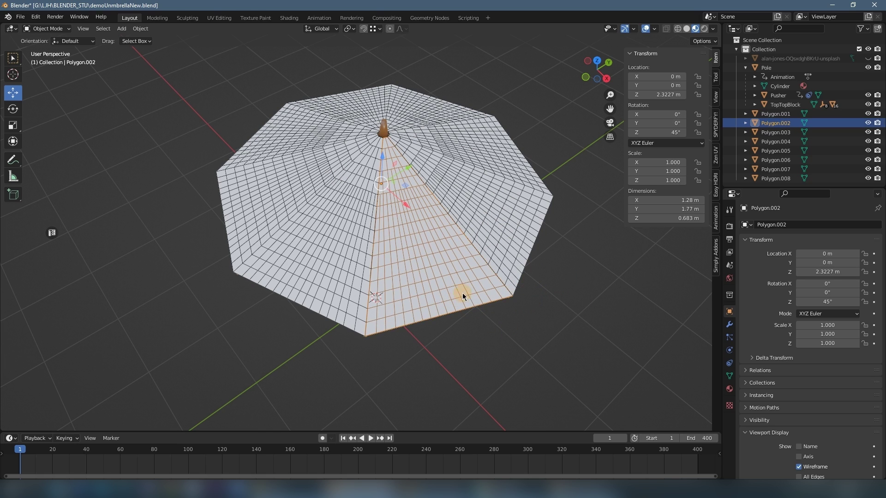
shift+click(514, 240)
shift+click(484, 150)
shift+click(422, 110)
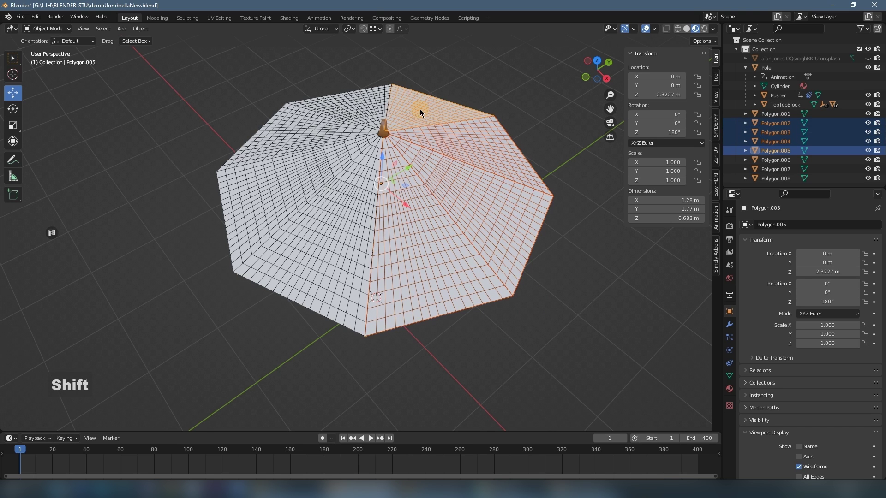
shift+click(366, 99)
shift+click(284, 145)
shift+click(268, 199)
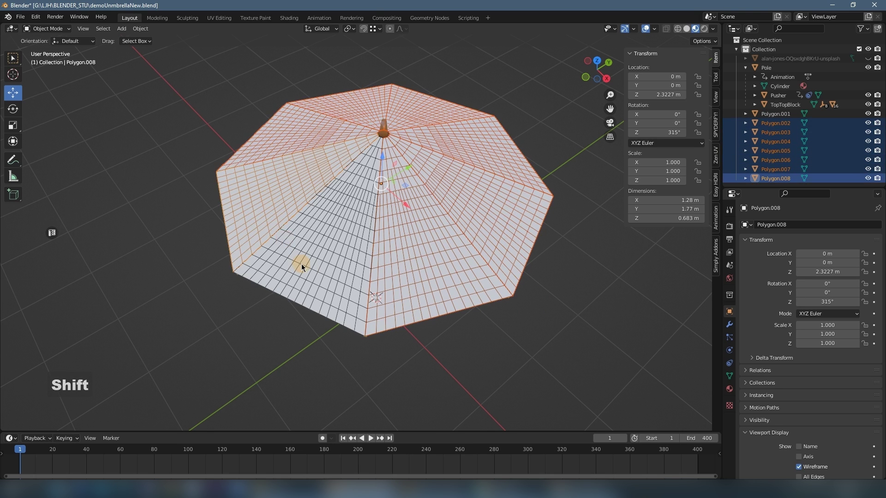
shift+click(301, 264)
middle_drag(363, 263, 339, 248)
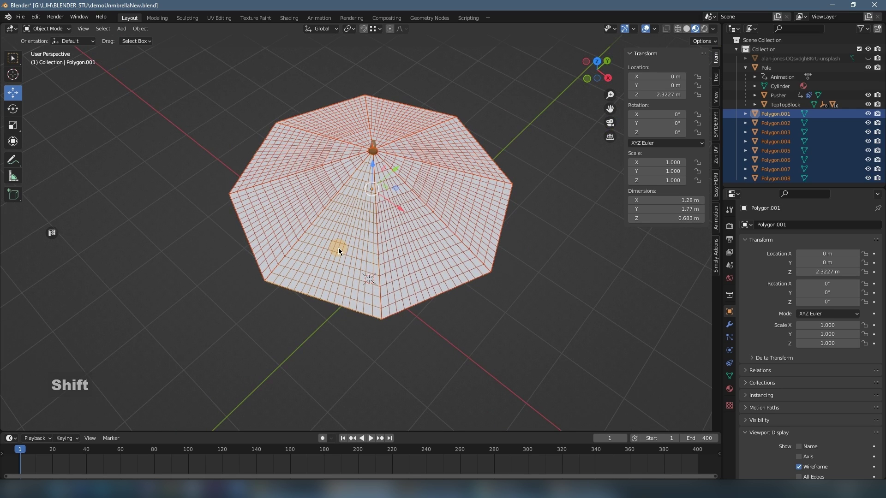
key(ctrl+j)
click(526, 312)
click(456, 246)
Enter Edit Mode on the joined canopy and switch to vertex selection.
middle_drag(402, 254, 396, 203)
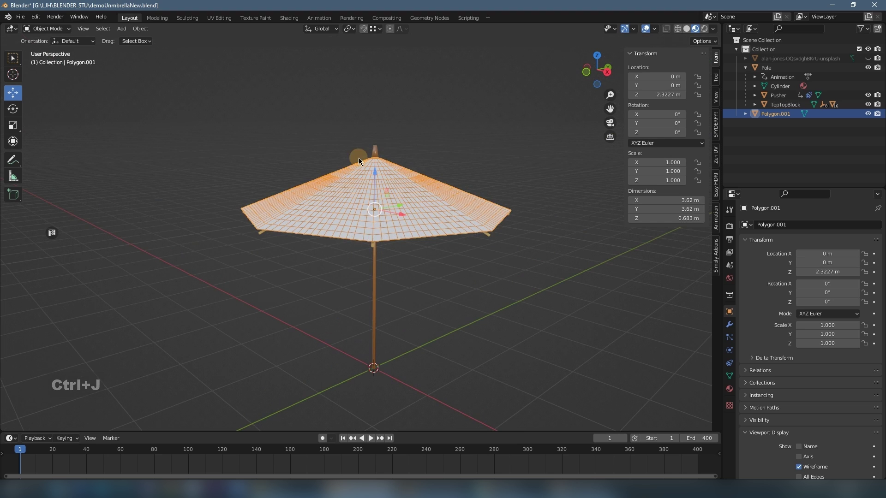
middle_drag(470, 170, 475, 163)
middle_drag(476, 204, 466, 212)
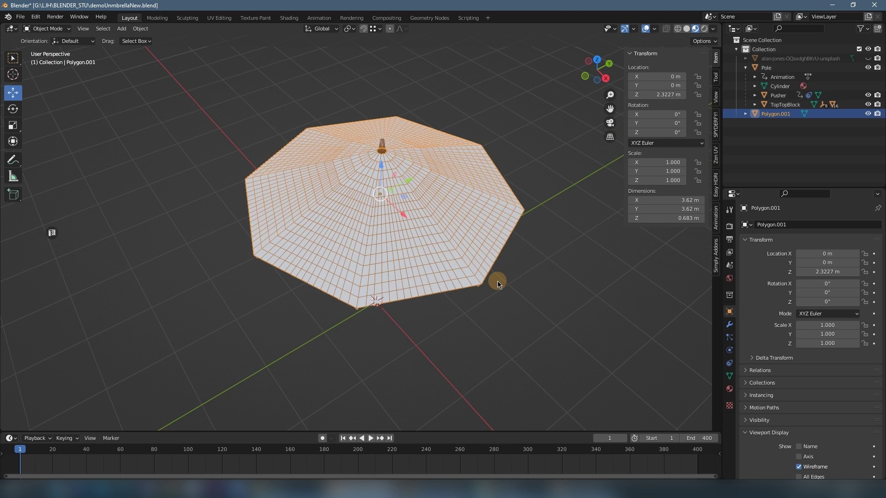
key(Tab)
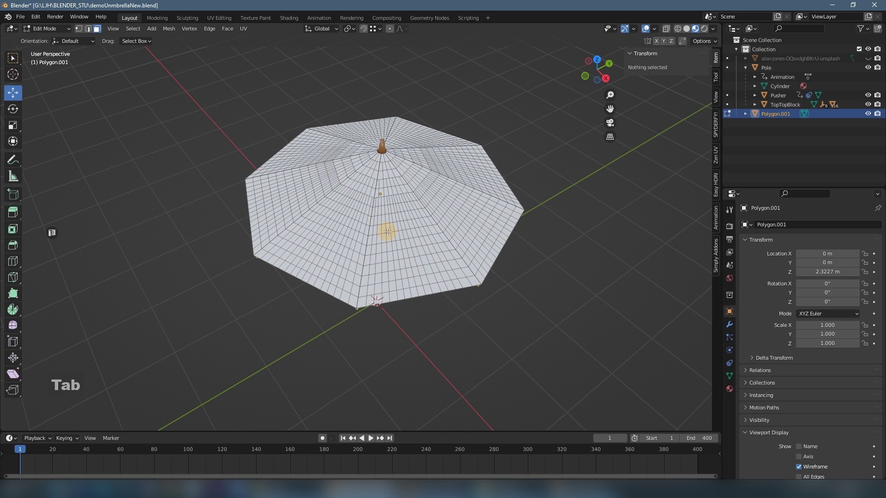
scroll(480, 262, up, 1)
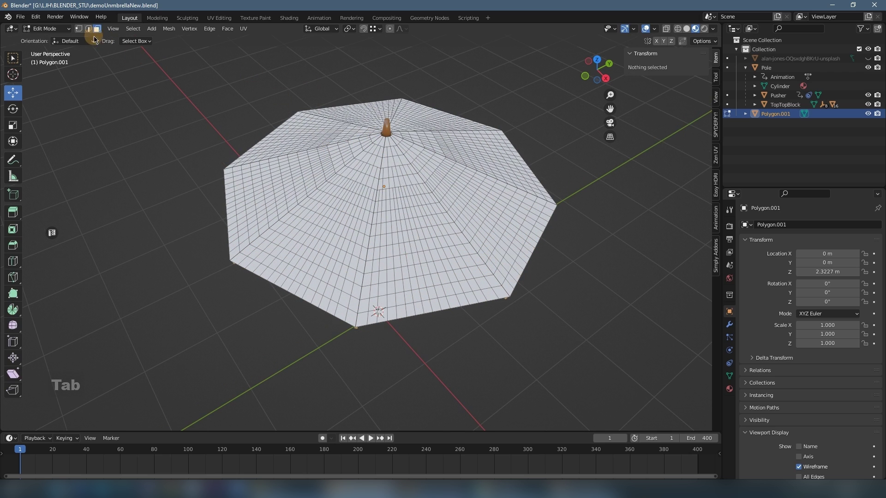
click(79, 28)
scroll(207, 207, up, 2)
middle_drag(239, 244, 291, 195)
scroll(301, 195, up, 1)
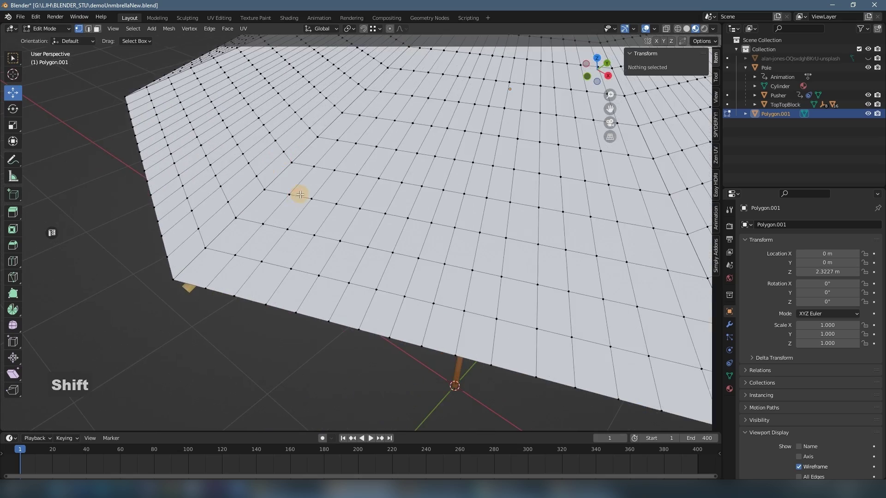
Try moving two vertices on a seam between adjoining panels, undo the moves, and clear the selection.
click(293, 161)
drag(294, 161, 279, 110)
key(ctrl+z)
click(264, 190)
drag(260, 171, 243, 221)
key(ctrl+z)
key(ctrl+z)
click(173, 278)
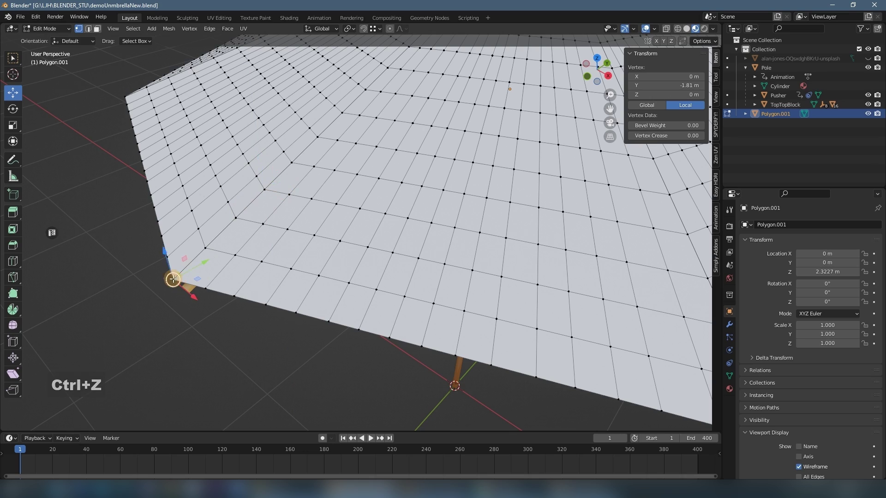
click(152, 314)
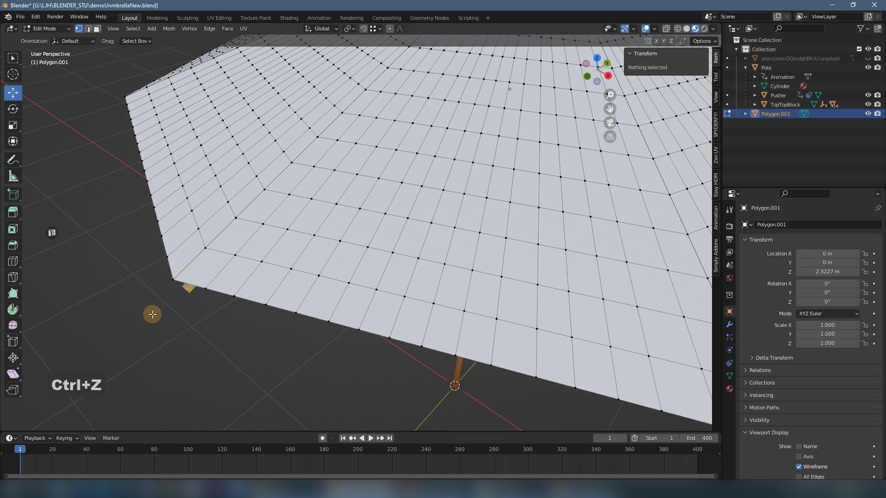
Select all the canopy's vertices and merge them by distance with a merge distance of 0.0001 m.
scroll(168, 297, down, 6)
middle_drag(242, 276, 337, 243)
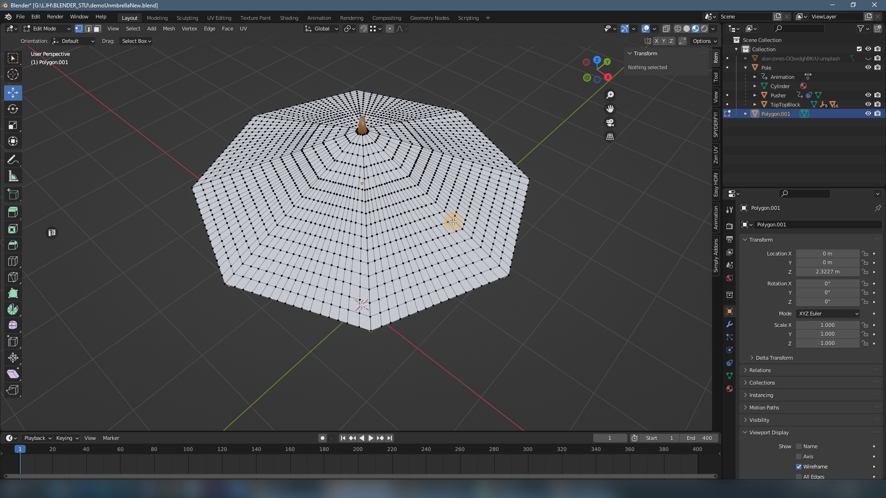
click(454, 222)
key(a)
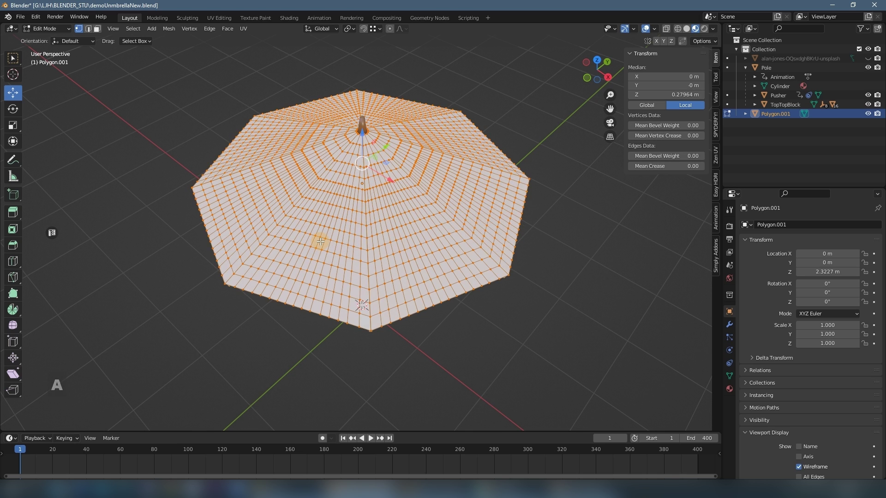
key(m)
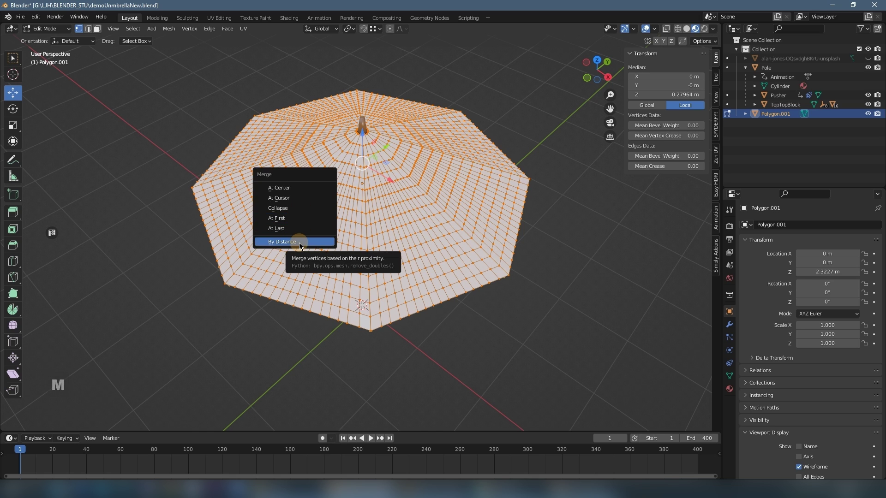
click(299, 243)
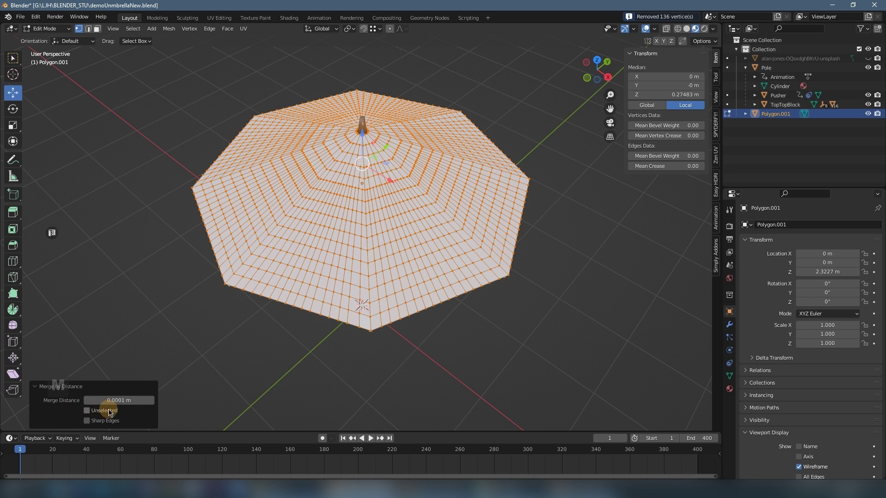
drag(105, 400, 123, 402)
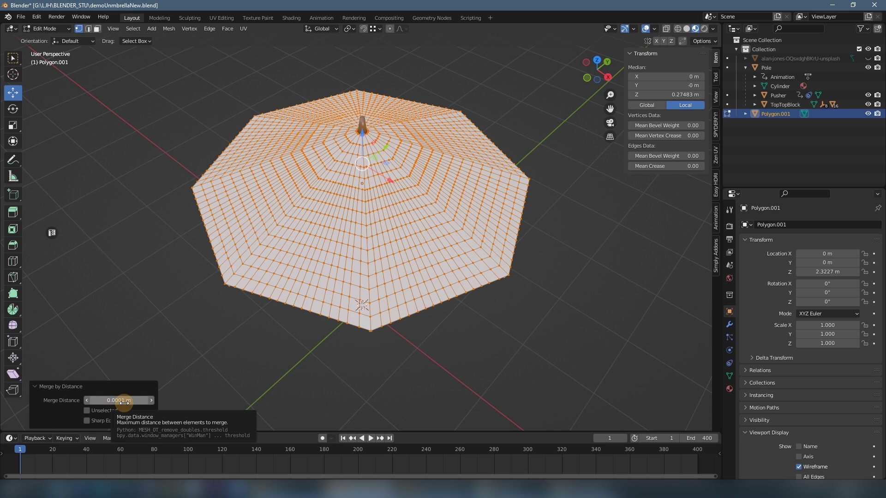
middle_drag(389, 362, 401, 316)
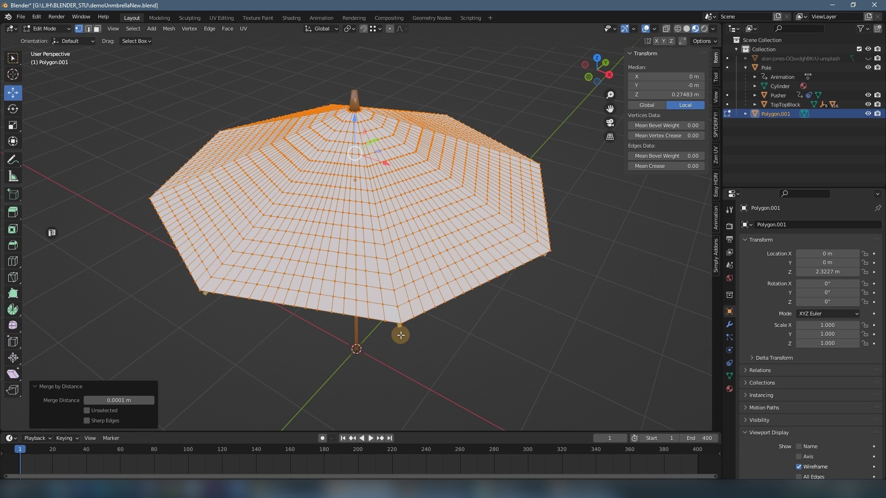
key(Return)
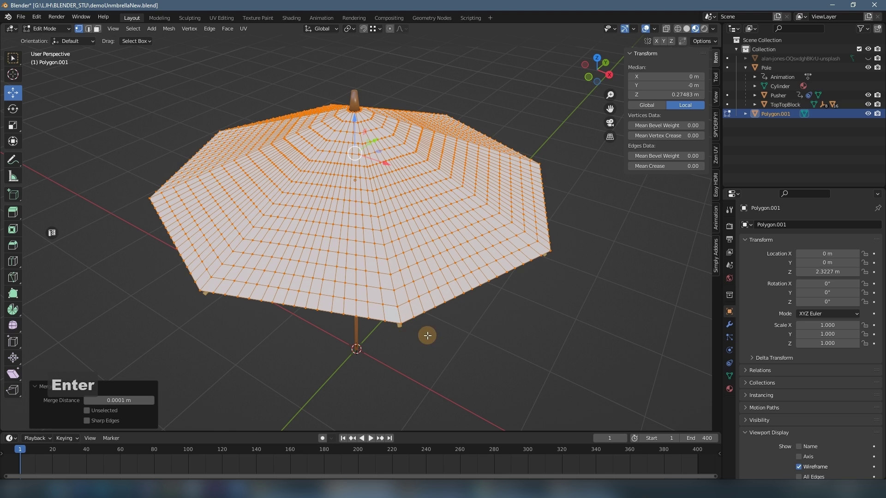
Deselect everything and examine the merged seams and vertex grid across the canopy.
click(461, 337)
scroll(406, 332, up, 3)
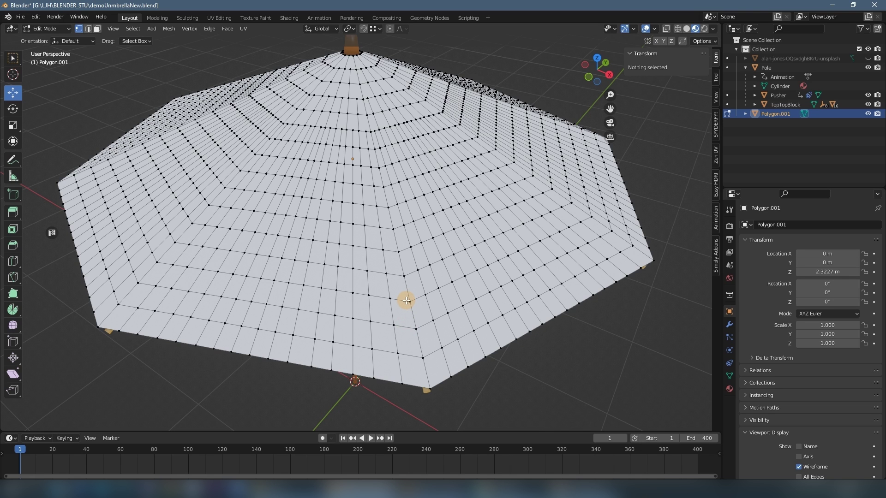
middle_drag(370, 200, 424, 188)
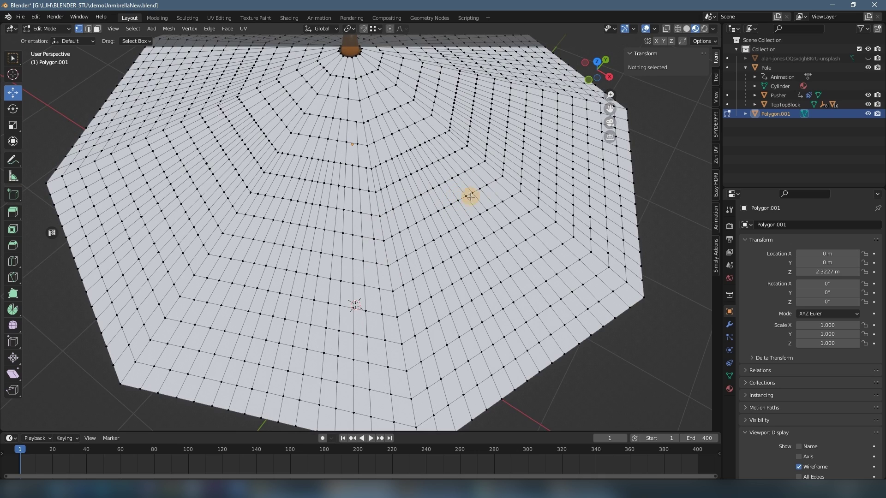
middle_drag(459, 259, 423, 259)
scroll(424, 259, up, 3)
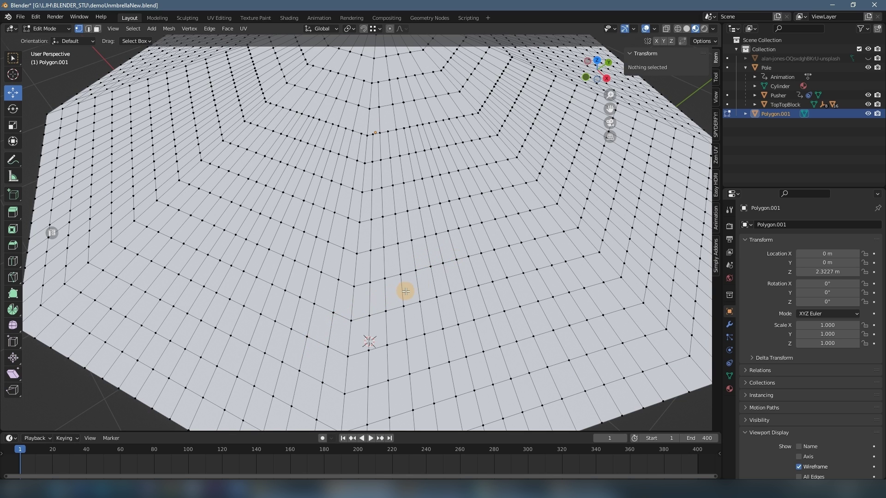
scroll(406, 291, down, 3)
middle_drag(431, 267, 435, 265)
scroll(439, 281, up, 2)
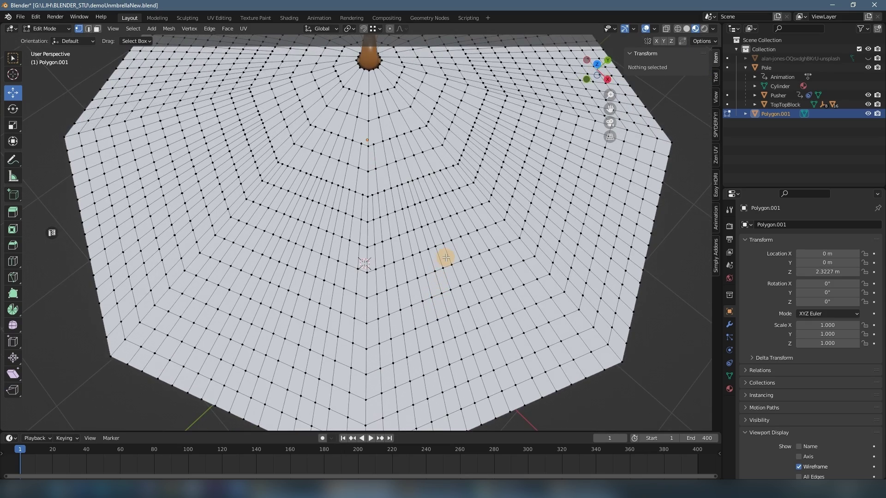
scroll(446, 258, down, 1)
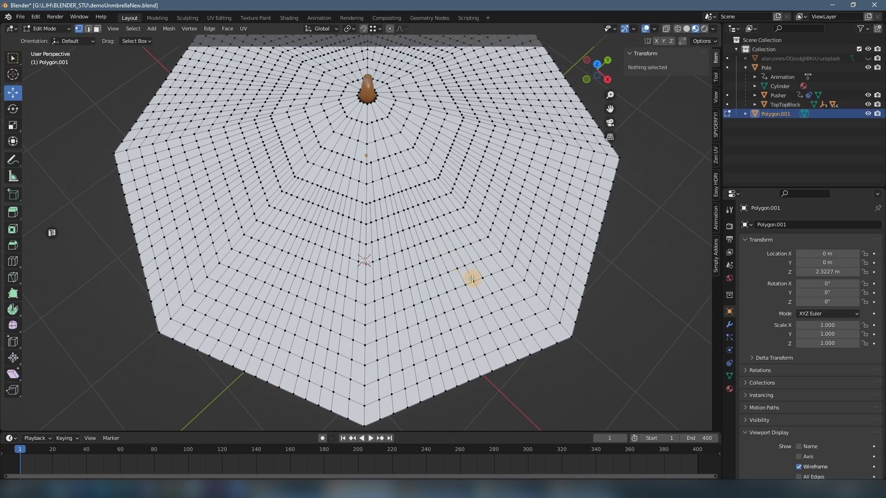
Try moving a merged seam vertex near the canopy's rim to test the join, and undo the changes.
mouse_move(457, 265)
middle_down()
mouse_move(440, 272)
mouse_move(442, 263)
middle_up()
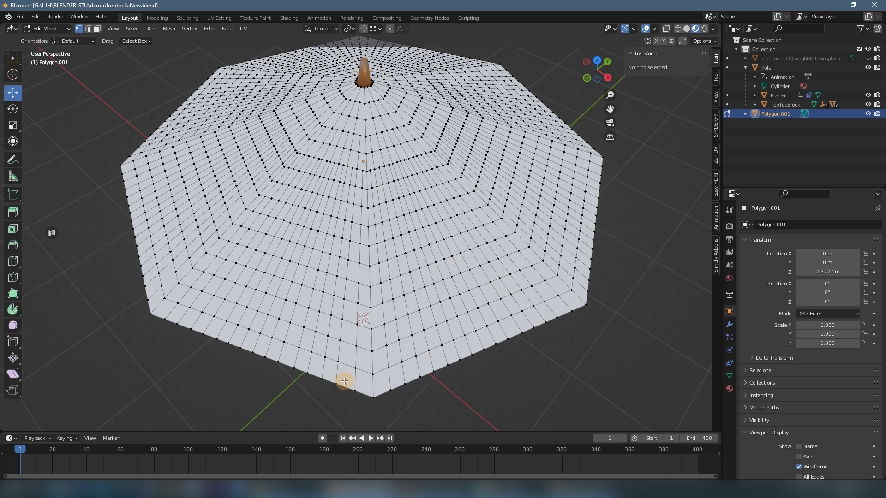
click(372, 375)
middle_drag(372, 375, 533, 253)
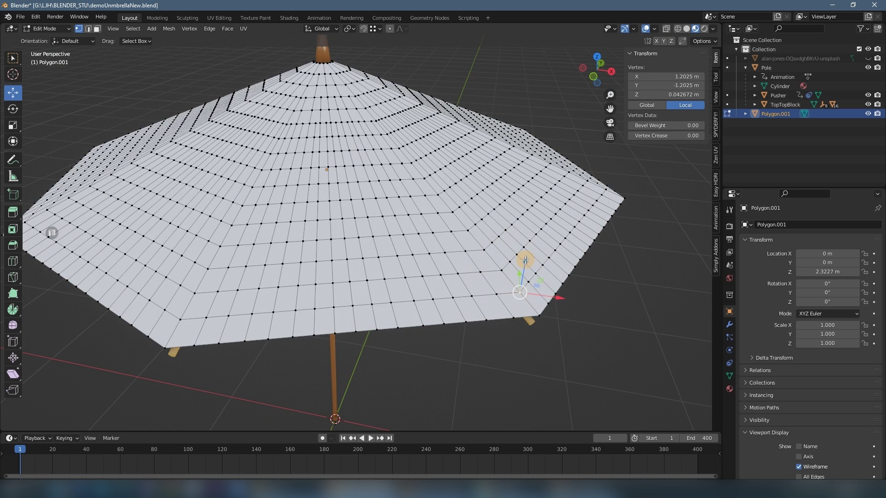
ctrl+drag(524, 261, 530, 251)
key(ctrl+z)
key(ctrl+z)
key(ctrl+z)
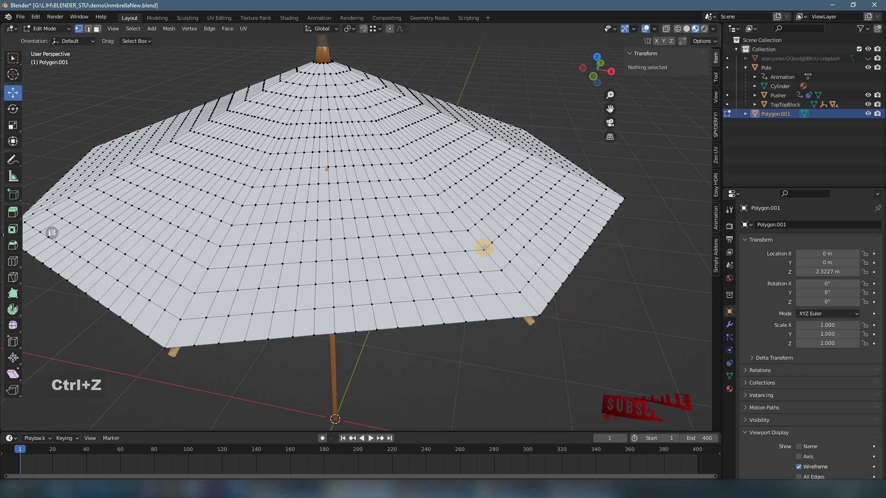
key(ctrl+z)
middle_drag(596, 264, 557, 273)
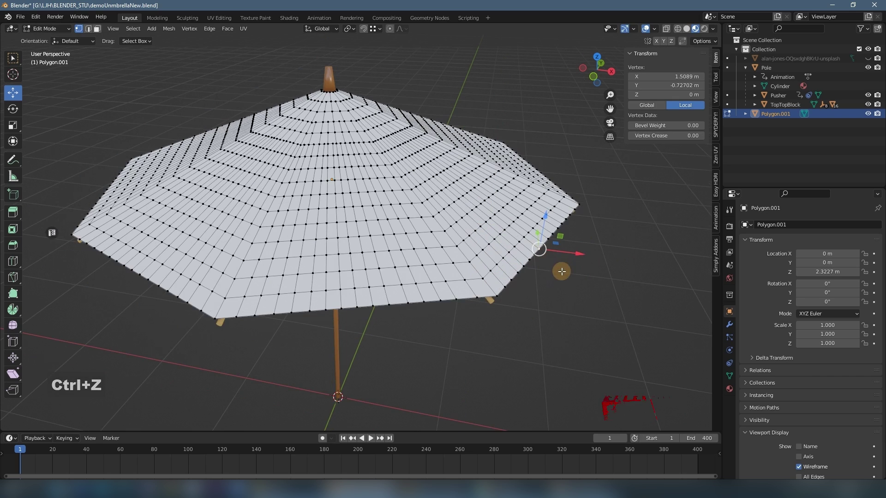
key(ctrl+z)
Return the joined canopy to Object Mode and deselect it.
scroll(387, 304, up, 2)
middle_drag(369, 290, 377, 283)
scroll(377, 284, down, 2)
mouse_move(420, 257)
middle_down()
mouse_move(451, 253)
mouse_move(445, 262)
mouse_move(417, 259)
middle_up()
key(Tab)
key(Tab)
key(Tab)
click(531, 281)
middle_drag(530, 281, 466, 300)
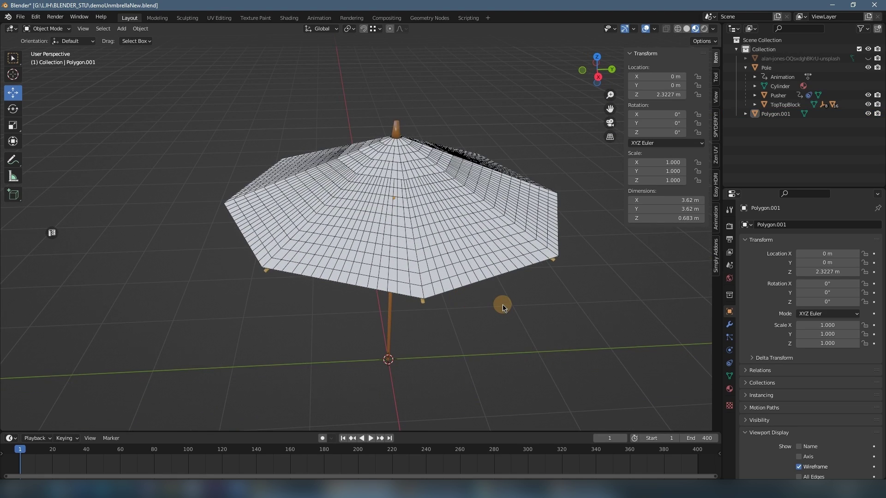
key(Tab)
key(Tab)
middle_drag(536, 307, 483, 258)
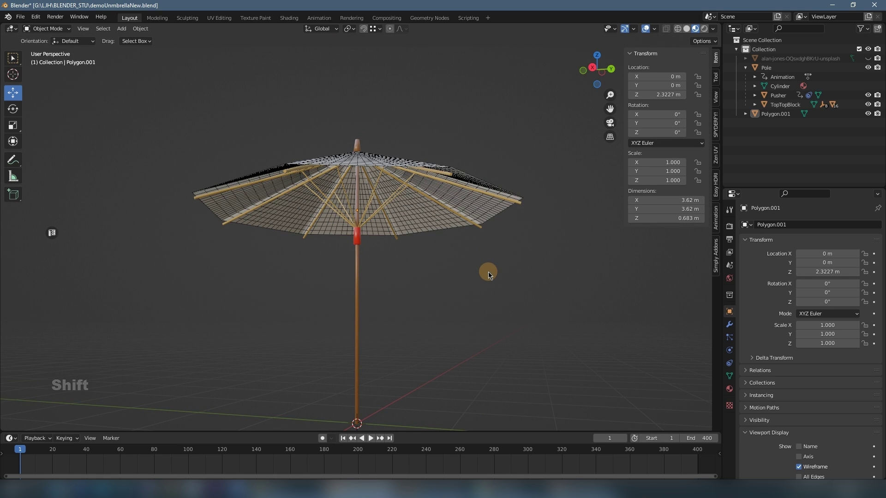
middle_drag(488, 272, 468, 328)
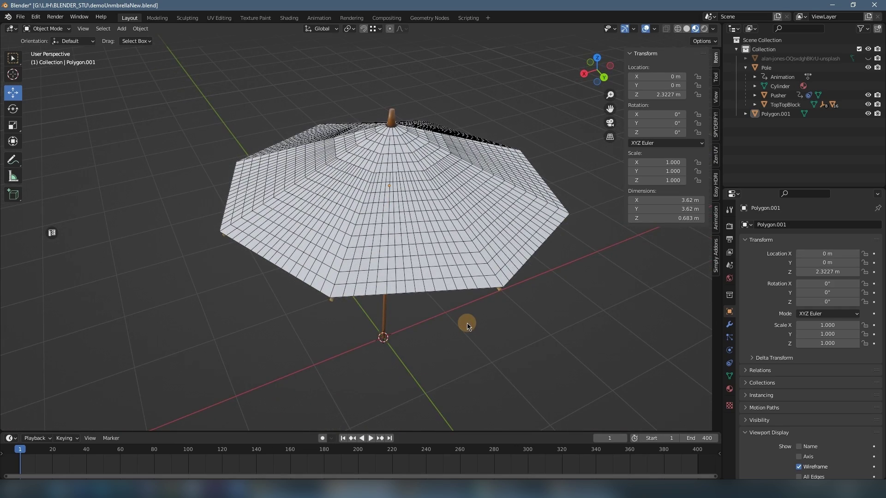